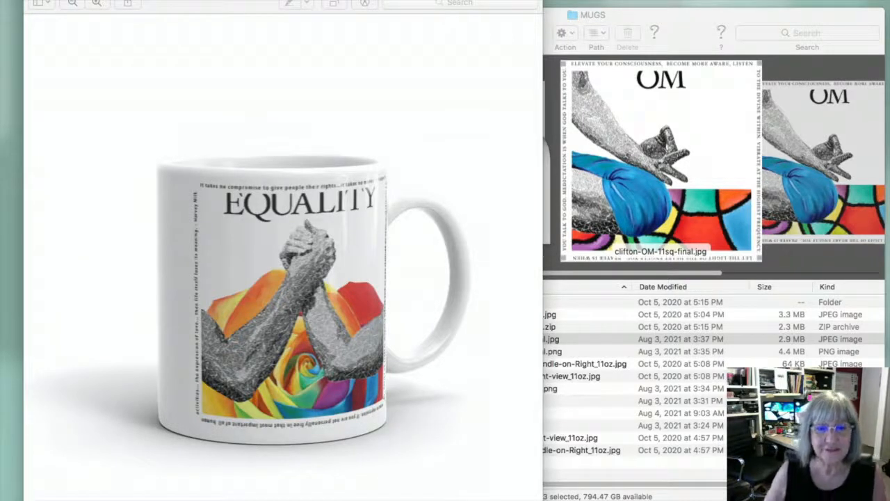
drag(249, 7, 276, 1)
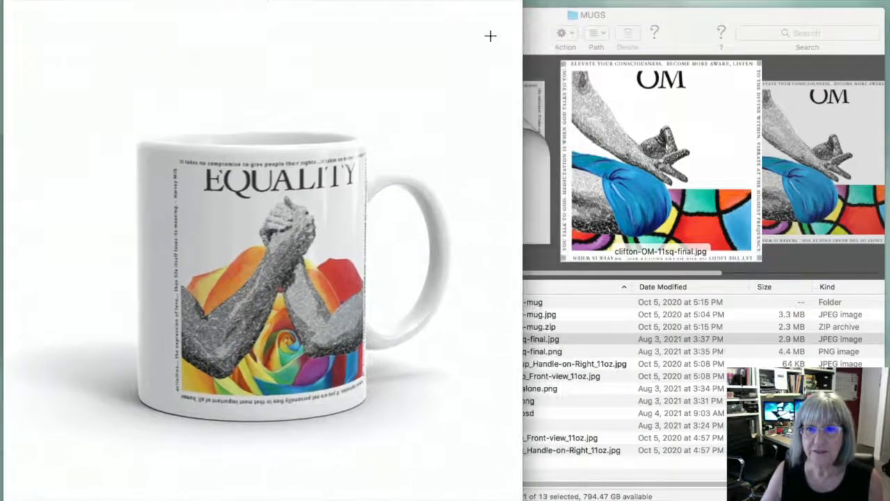
click(671, 25)
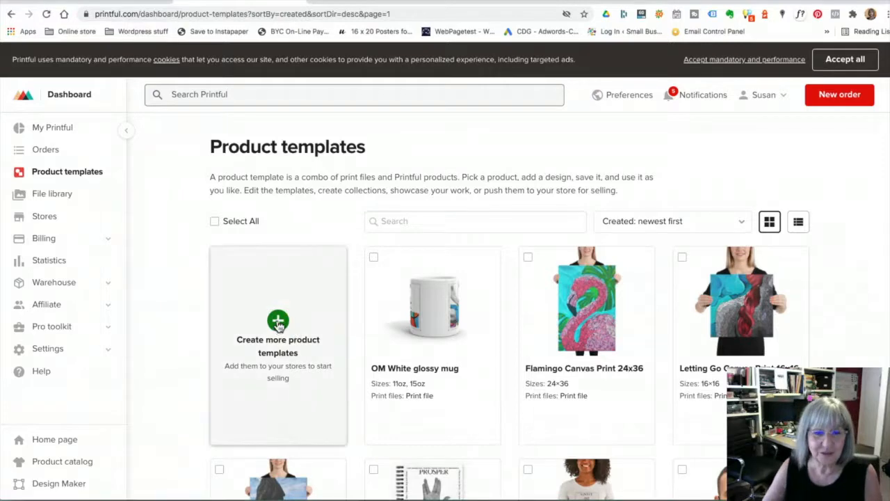
Step: Create a new product template using the White Glossy Mug from the Home & living mugs category
click(278, 322)
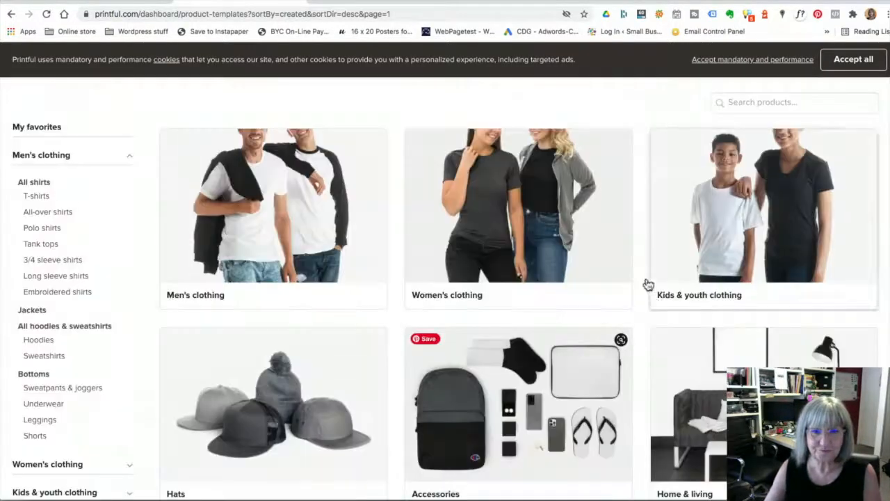
click(694, 374)
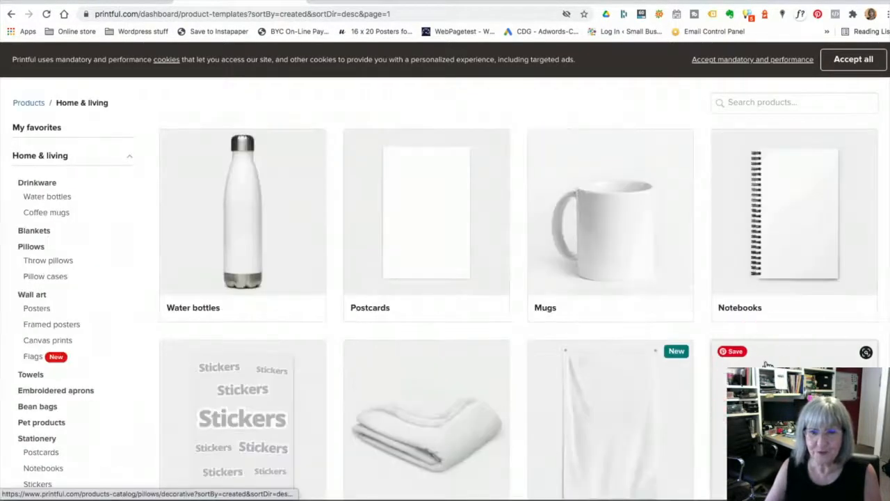
click(628, 243)
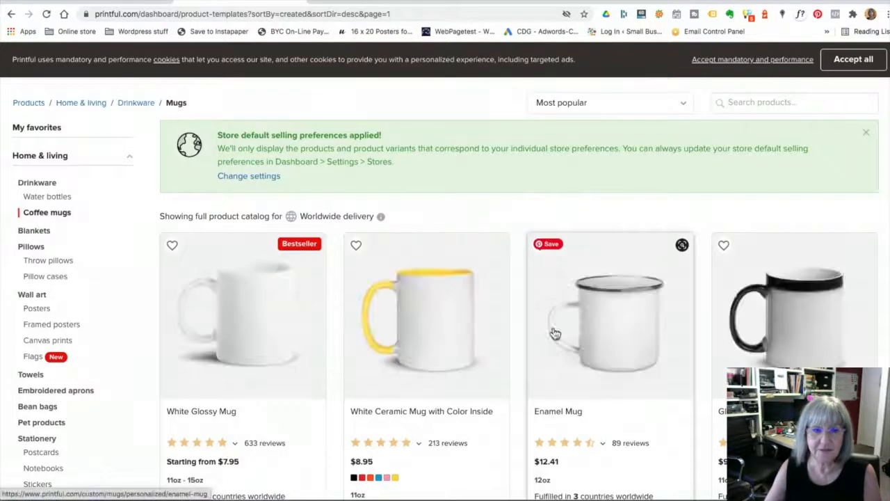
click(231, 319)
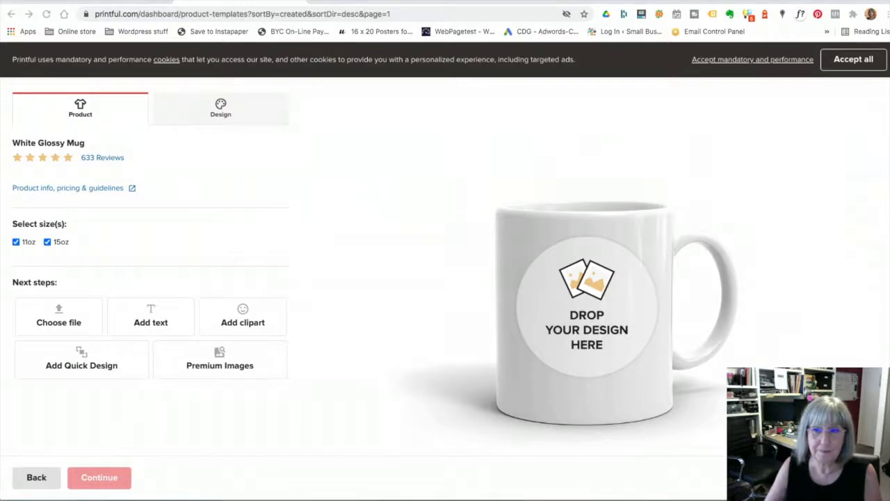
Step: Add clifton-OM-11sq-final.jpg from the MUGS folder to the mug's design area
key(super+Tab)
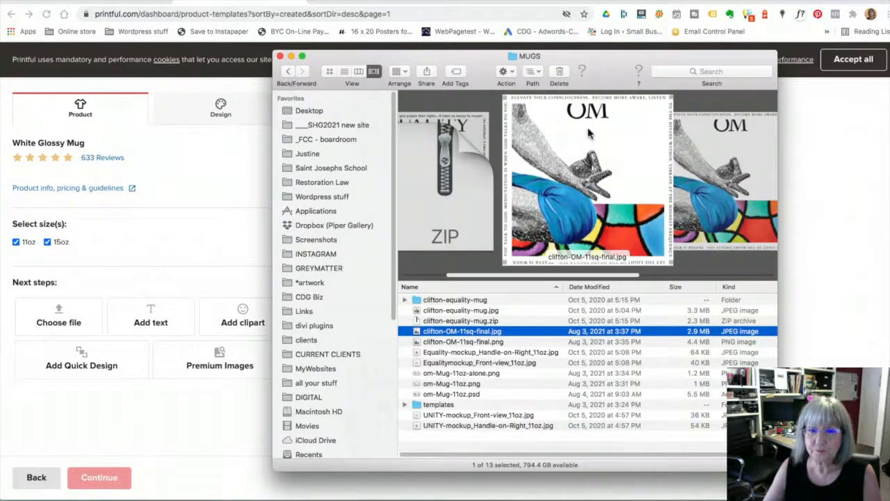
drag(602, 78, 889, 137)
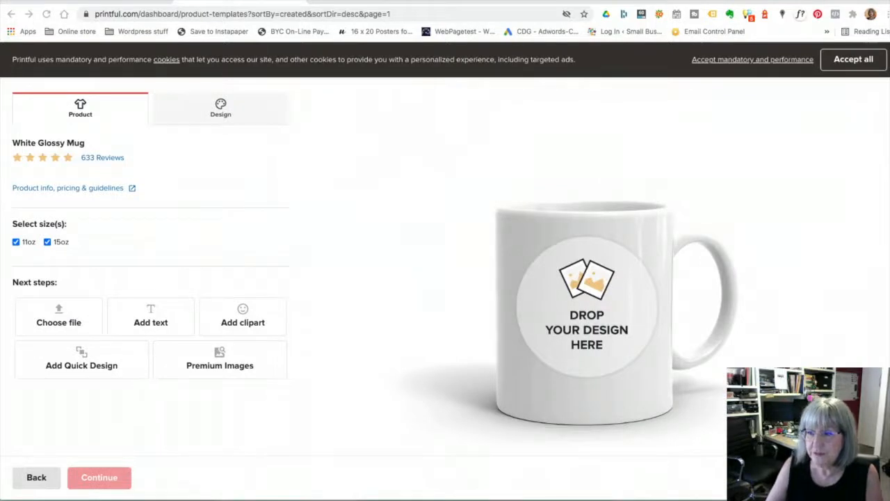
drag(875, 471, 582, 330)
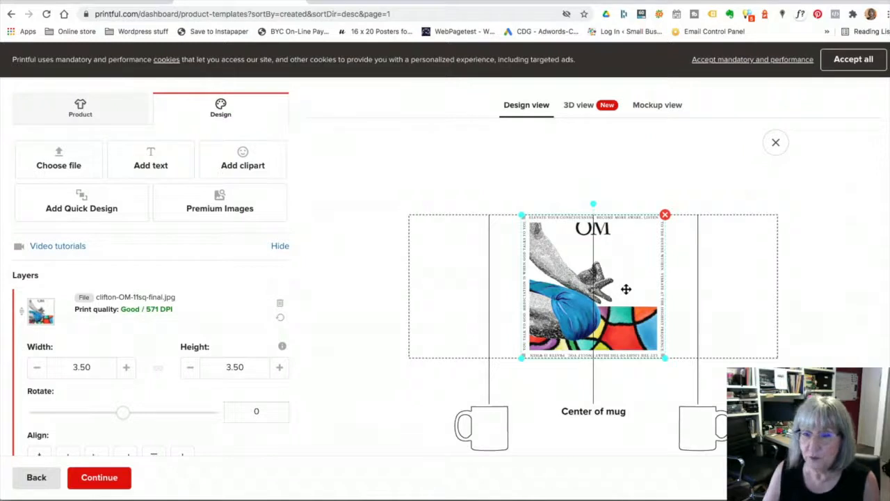
Step: Centre the 11oz mug's artwork on the guide for the right-handle view and duplicate the design on both sides
drag(621, 279, 533, 274)
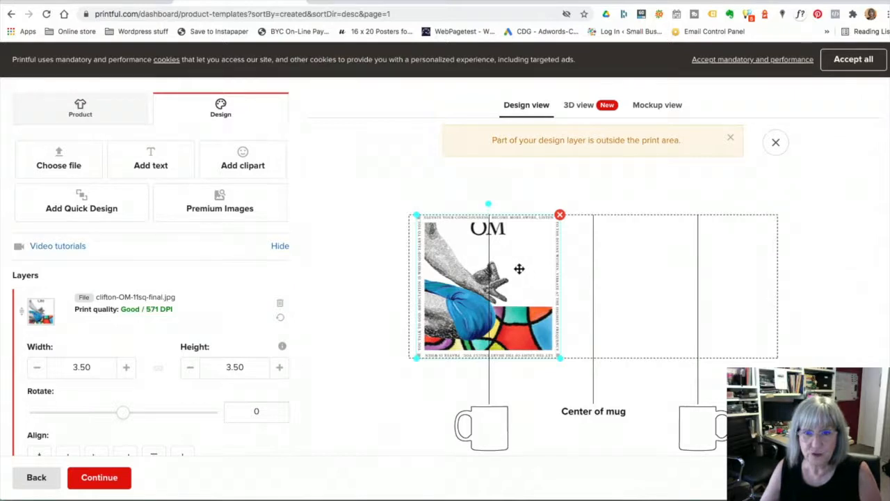
drag(518, 269, 729, 270)
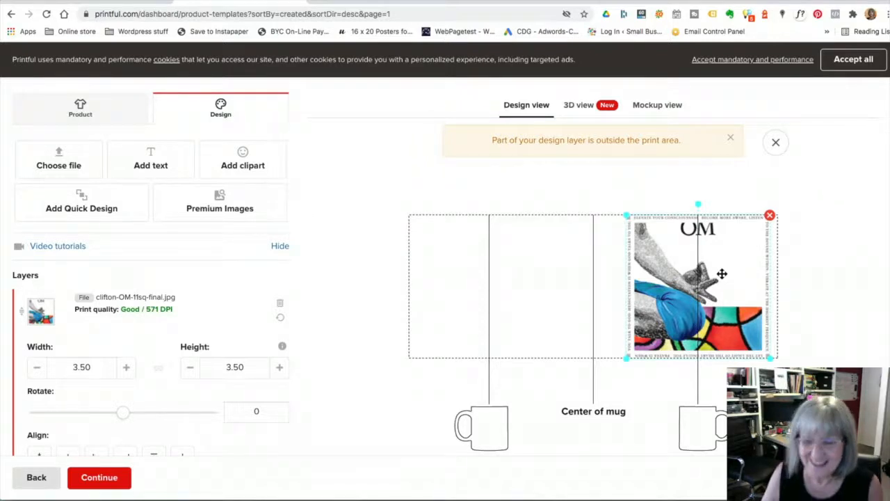
scroll(722, 273, down, 2)
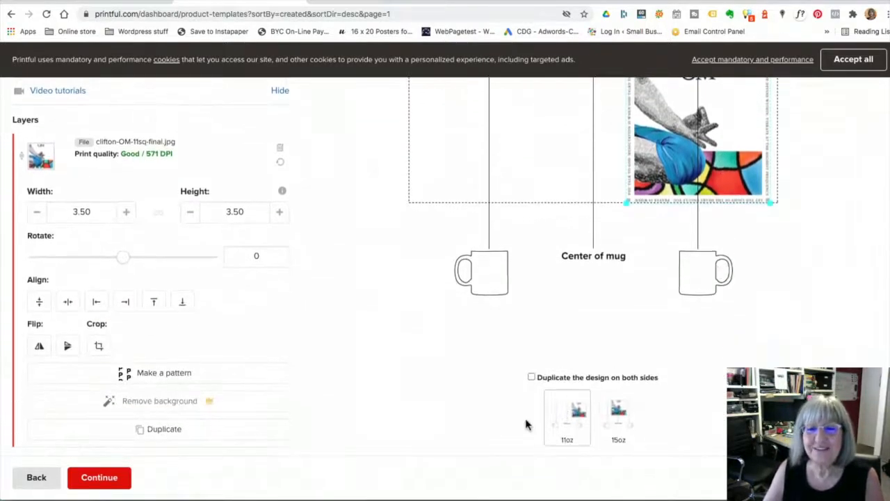
click(532, 378)
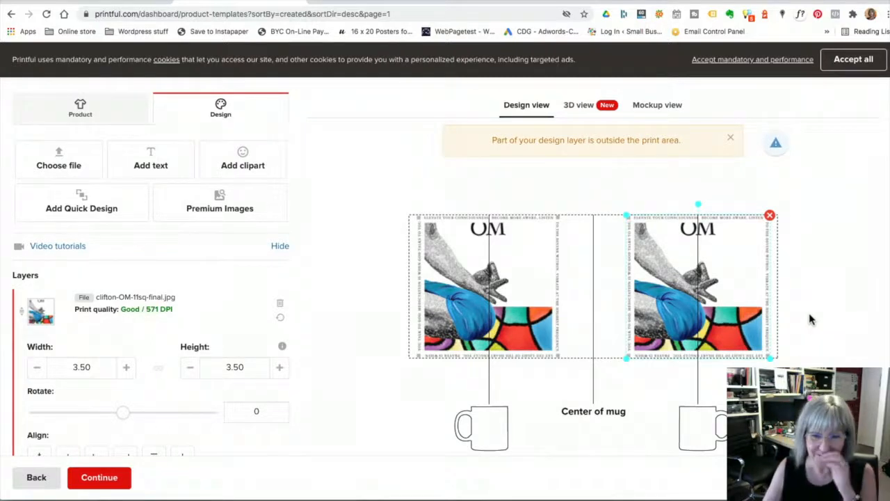
Step: Switch to the 15oz mug and move its artwork onto the right-handle guide so the design appears on both sides
scroll(809, 319, down, 3)
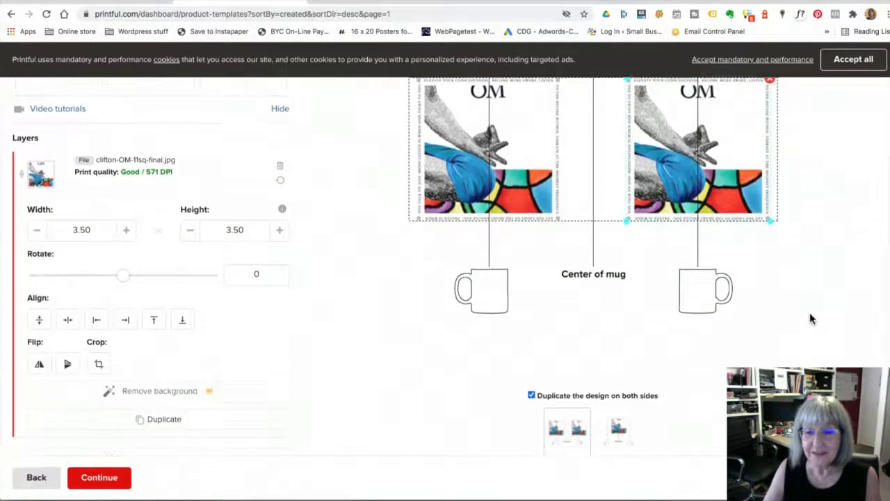
mouse_move(574, 372)
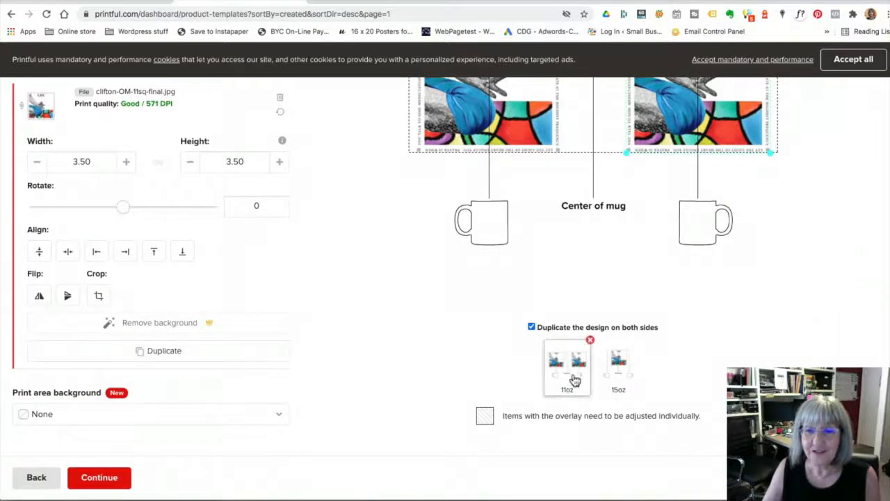
click(618, 368)
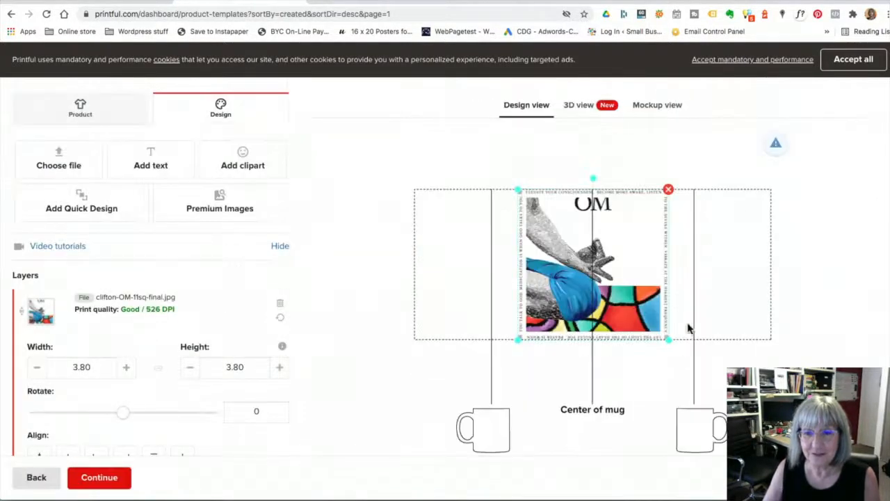
scroll(619, 369, down, 3)
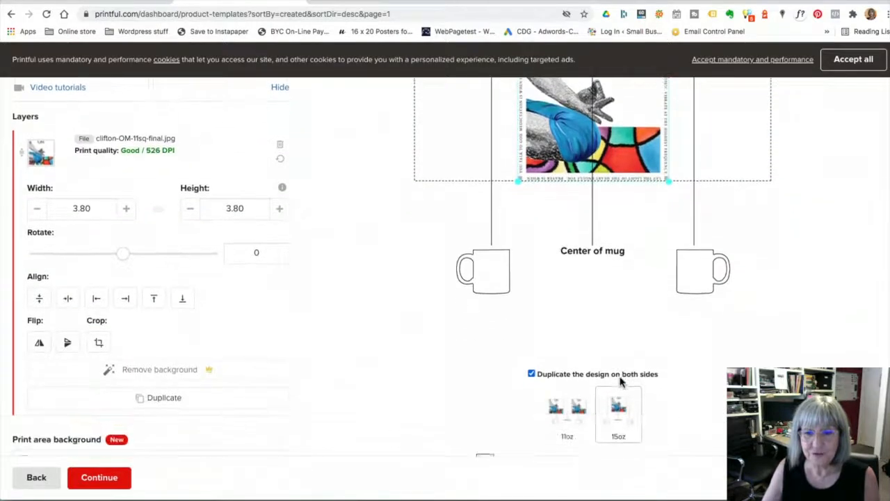
scroll(597, 366, down, 1)
scroll(597, 366, up, 3)
drag(671, 250, 722, 253)
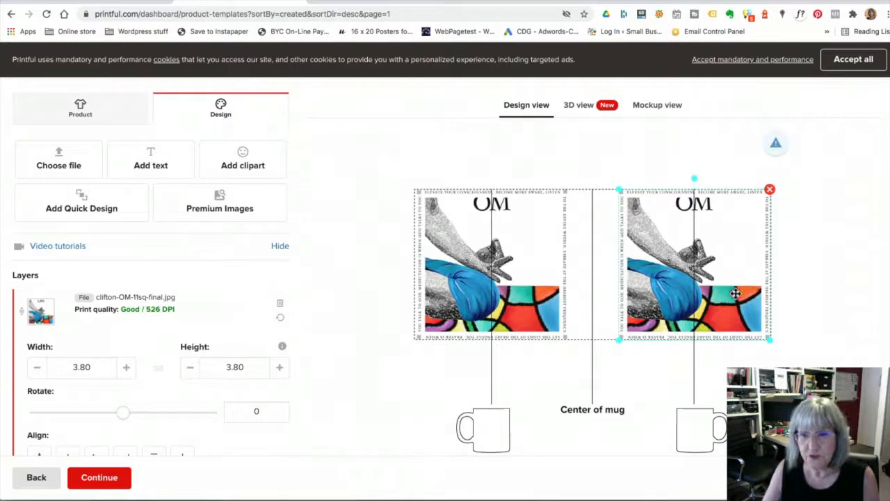
drag(735, 294, 734, 296)
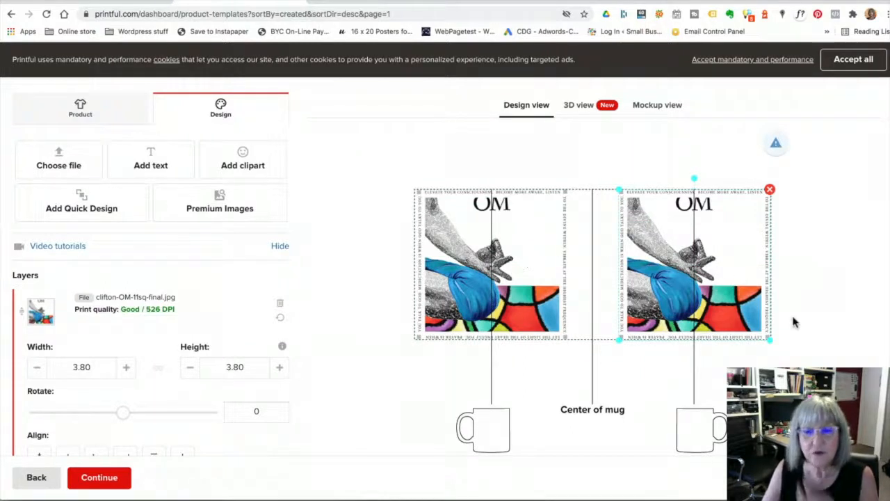
Step: View the notice about adjusting each product size, and scale the 15oz mug's artwork down to about 3.61 × 3.61
scroll(808, 357, down, 3)
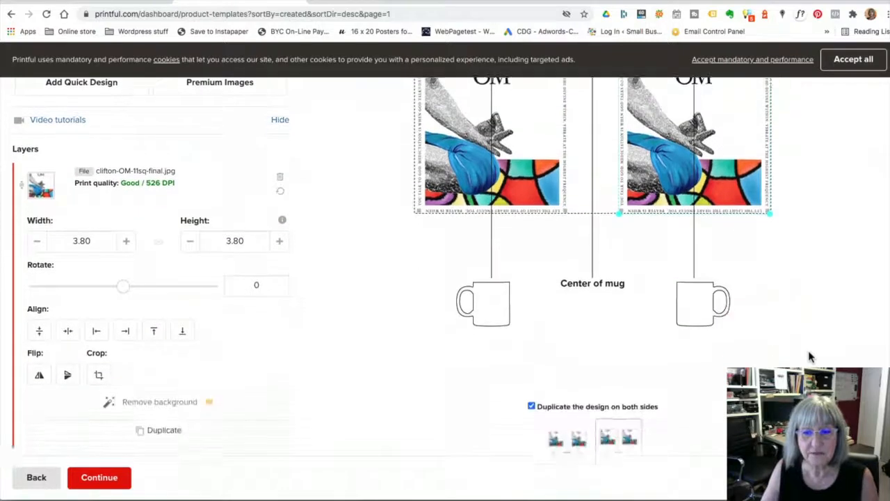
scroll(809, 356, up, 3)
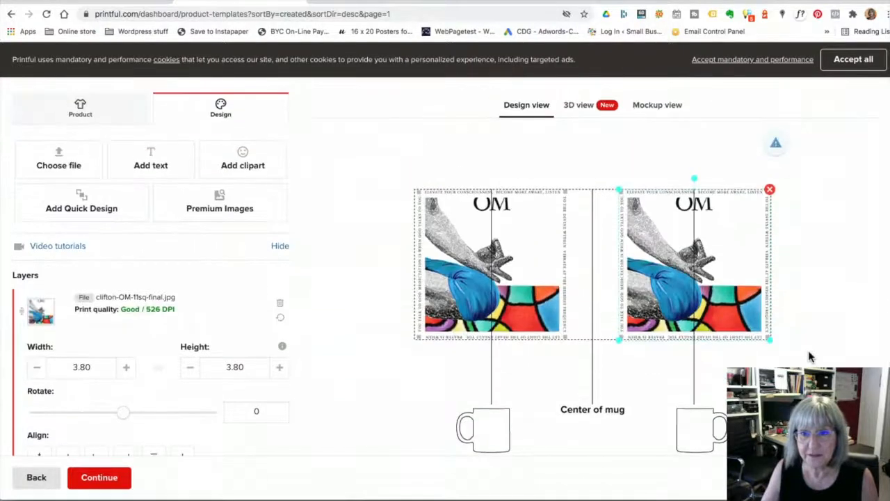
click(776, 146)
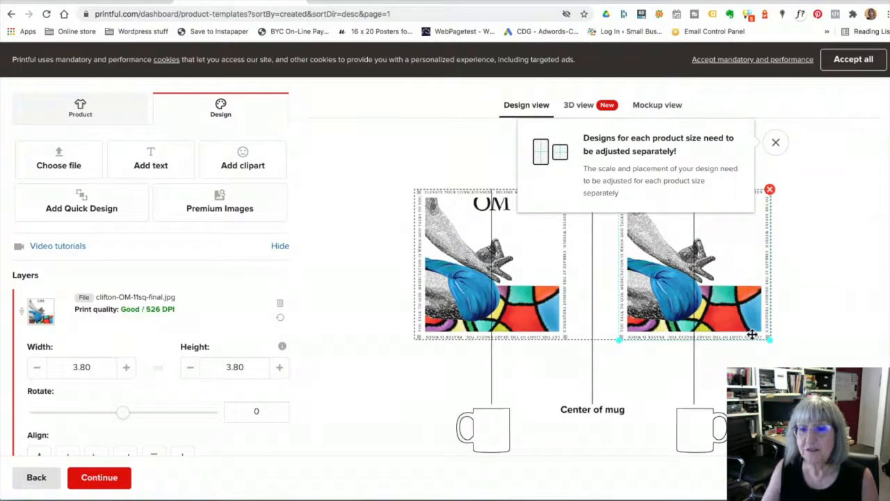
click(808, 271)
drag(769, 339, 768, 337)
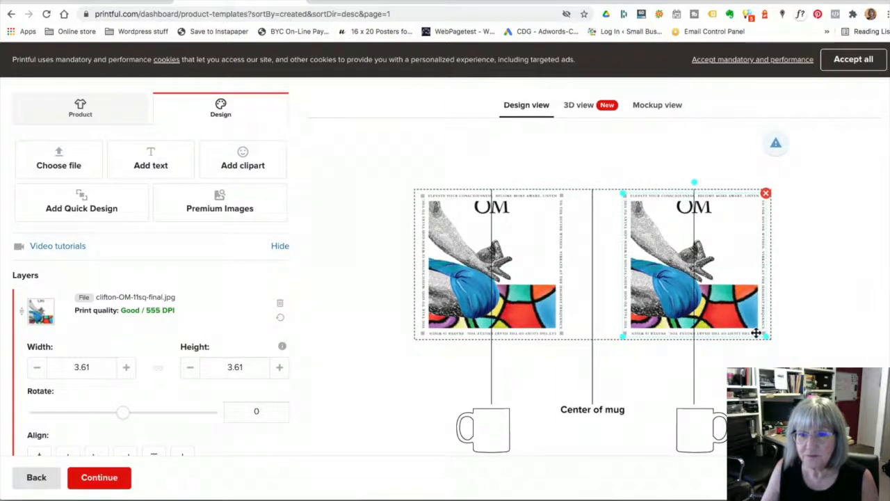
Step: Scale the 11oz mug's artwork down to about 3.38 × 3.38 and recheck the 15oz layout
scroll(577, 403, down, 3)
click(570, 397)
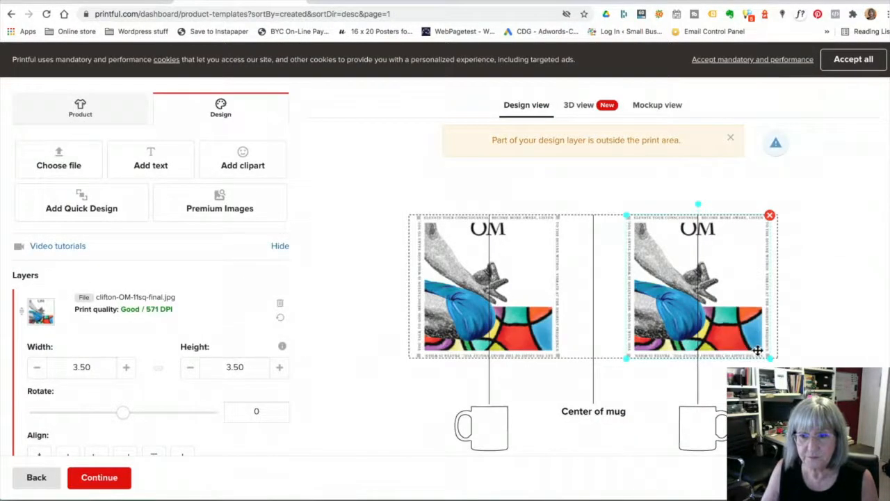
drag(770, 358, 768, 356)
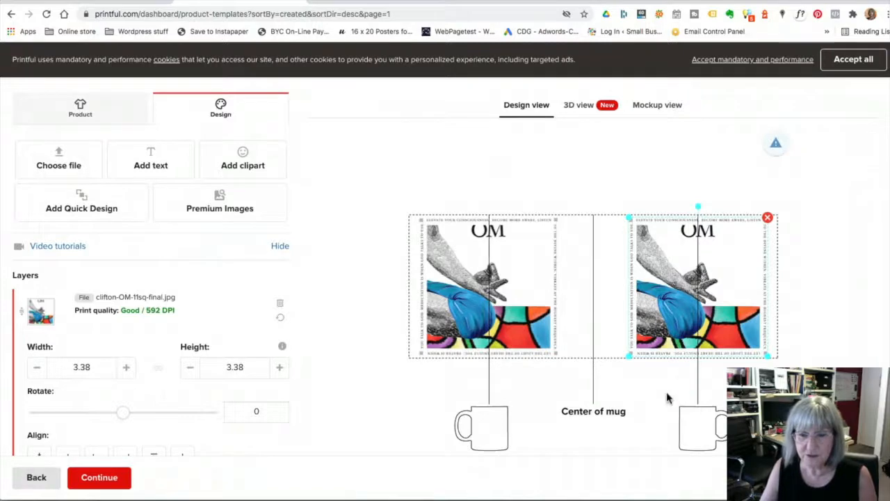
scroll(692, 437, down, 3)
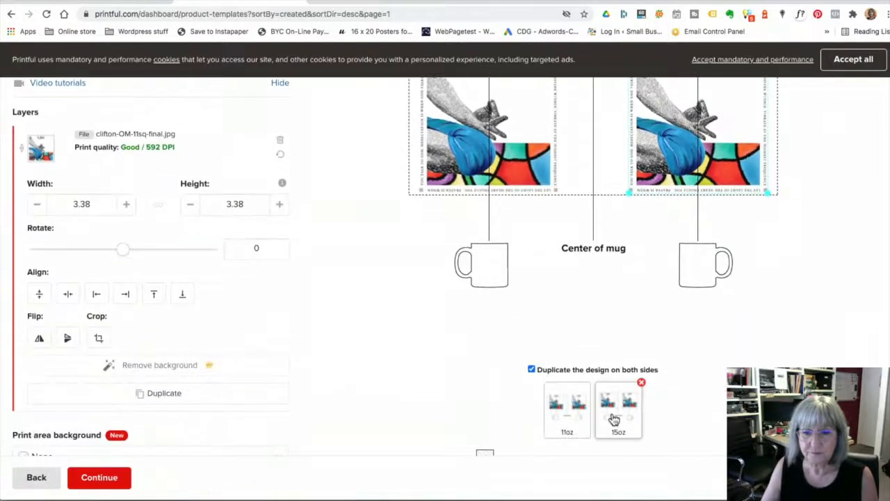
click(616, 421)
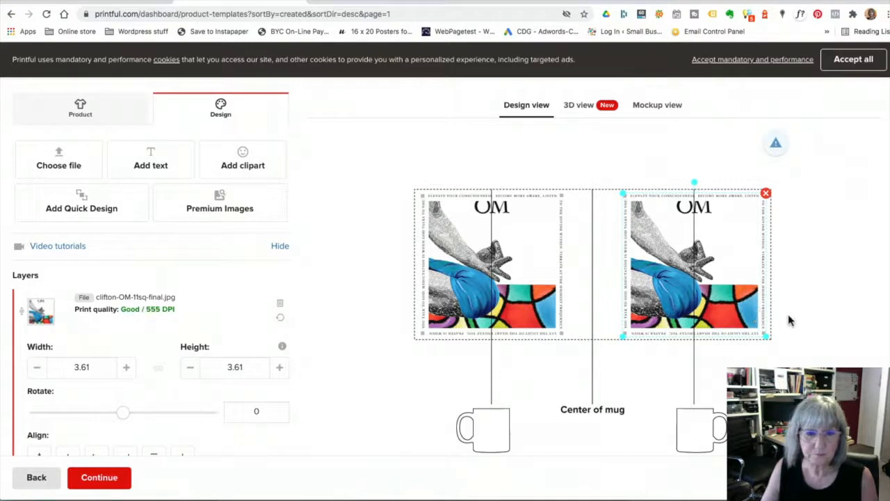
Step: Continue past the design stage, title the product template "White OM mug", and save it
scroll(389, 386, down, 5)
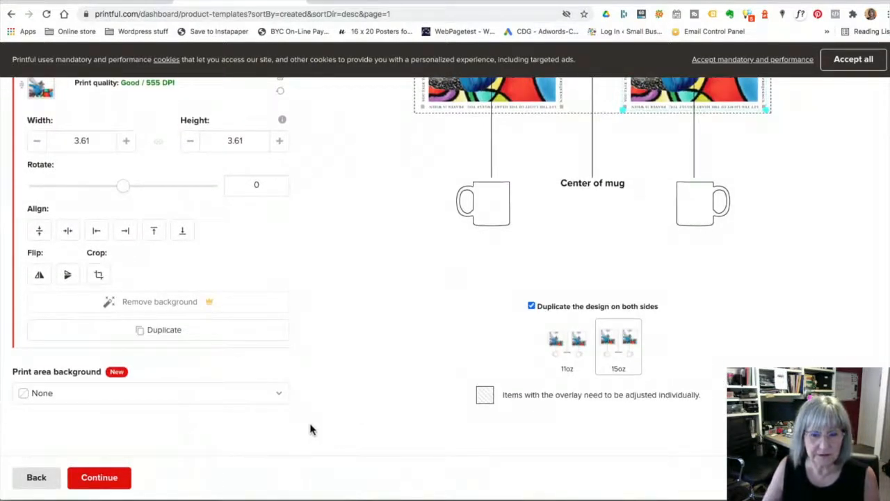
click(99, 477)
drag(416, 119, 437, 118)
double_click(437, 119)
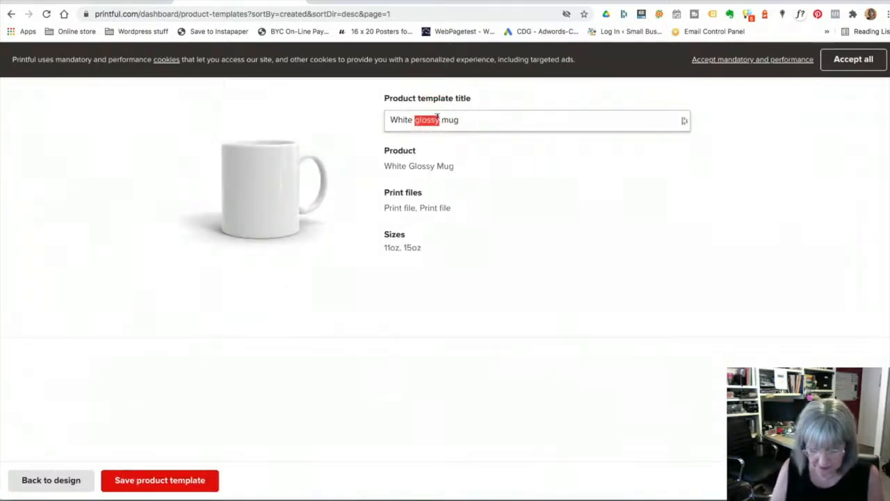
text(OM)
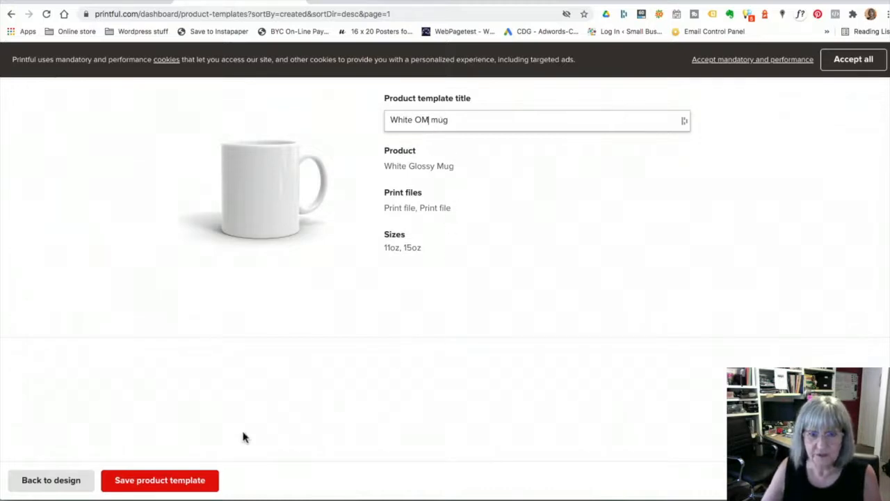
click(154, 482)
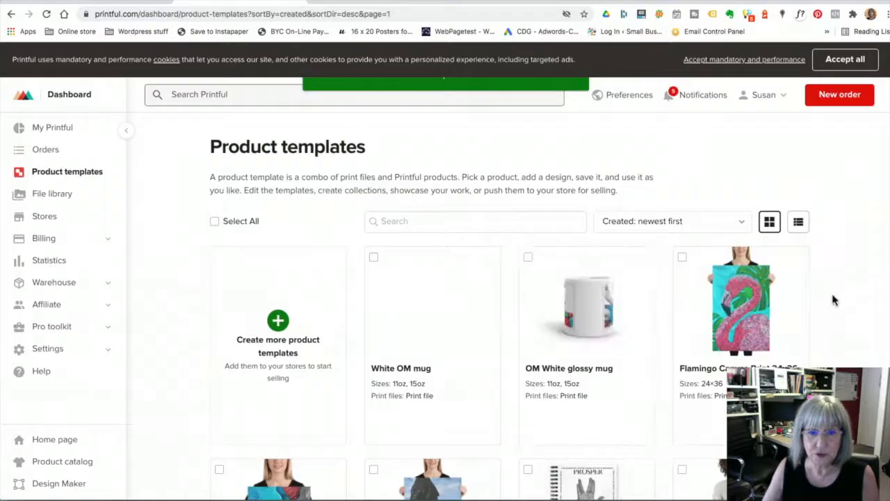
Step: Add the "White OM mug" template to the store in the 11oz and 15oz sizes and continue to the mockups
mouse_move(424, 356)
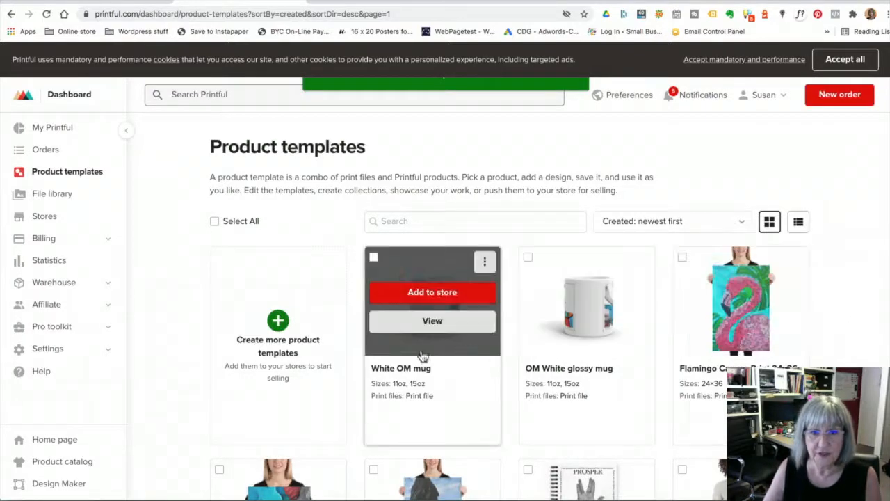
click(425, 295)
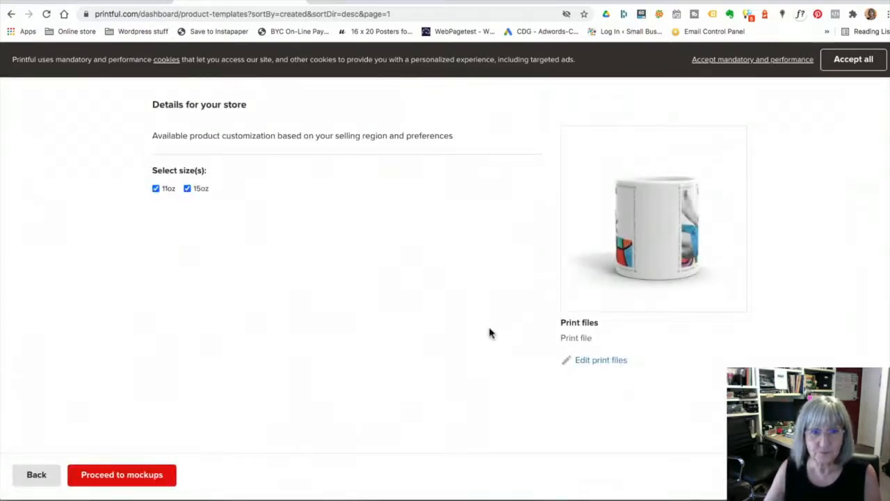
click(123, 479)
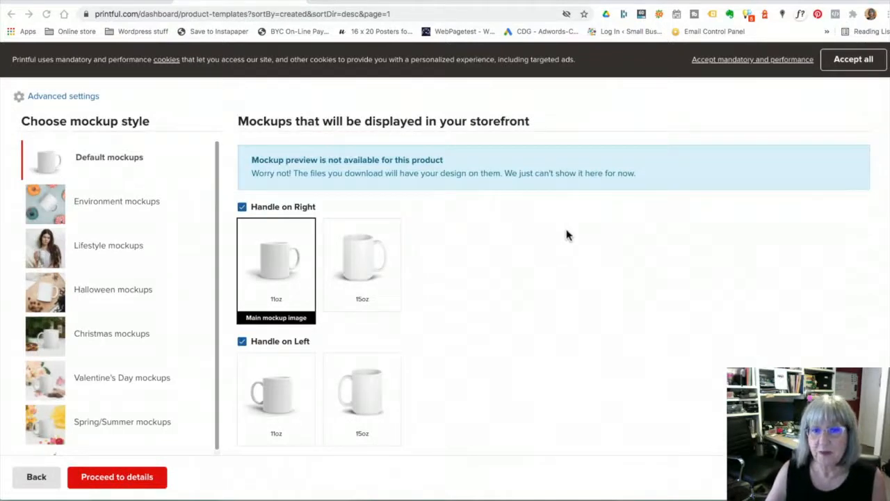
Step: Preview the Environment, Lifestyle, Spring/Summer, and Red, white & blue mockup styles for the mug
click(83, 209)
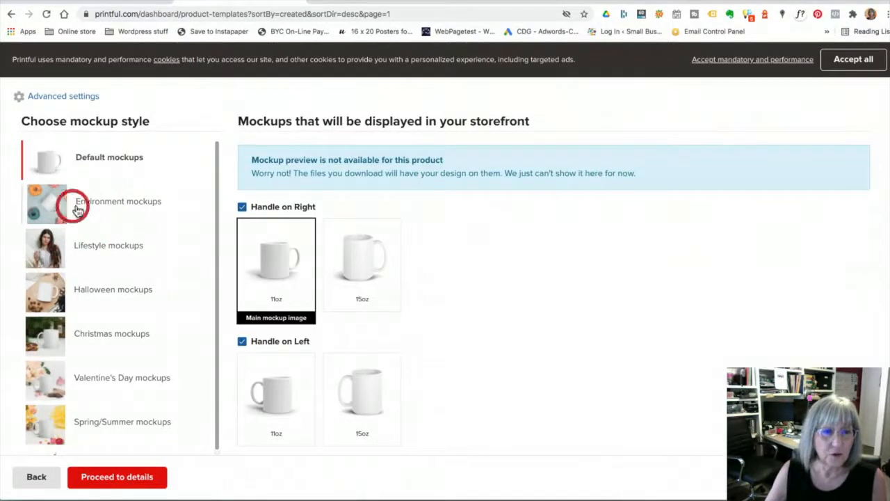
click(89, 247)
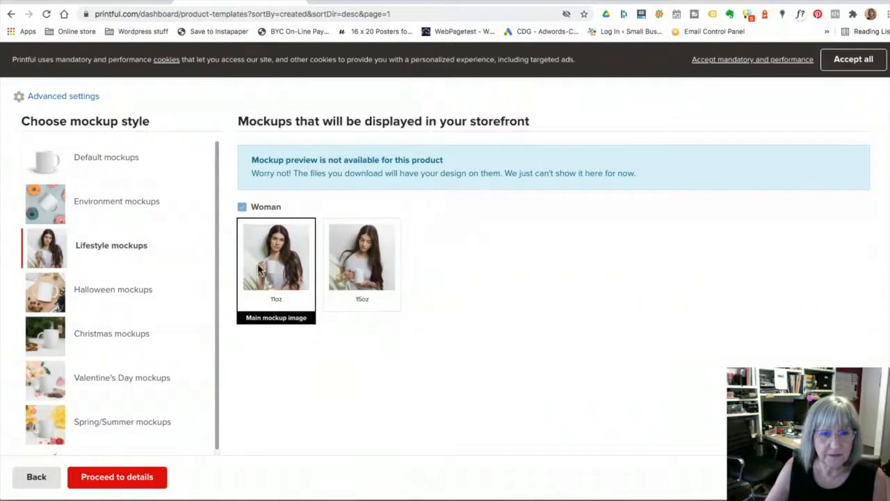
click(358, 259)
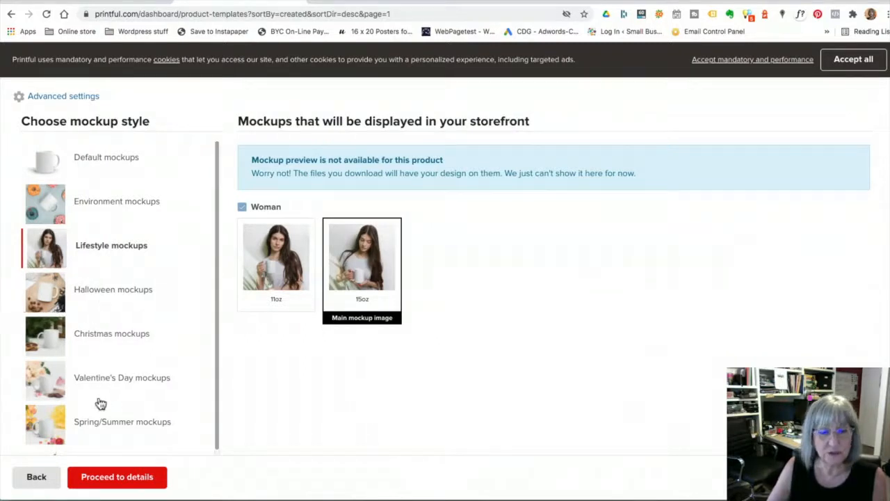
scroll(98, 393, down, 1)
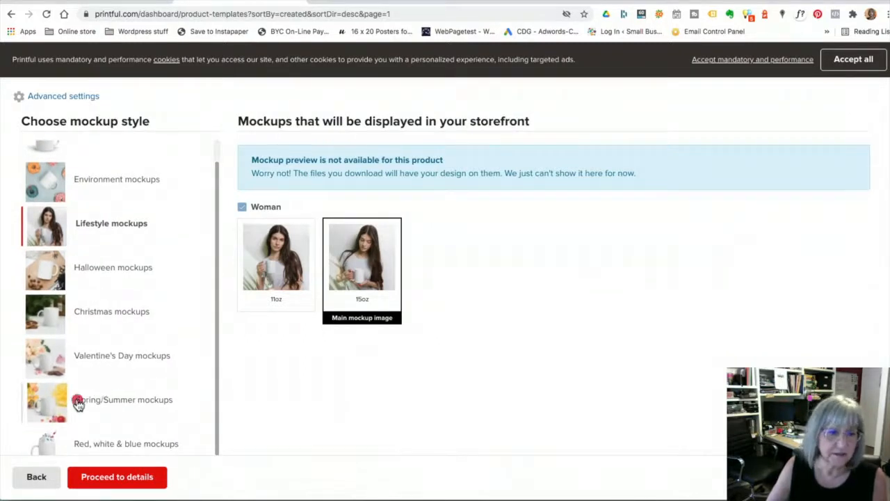
click(78, 403)
scroll(111, 402, down, 1)
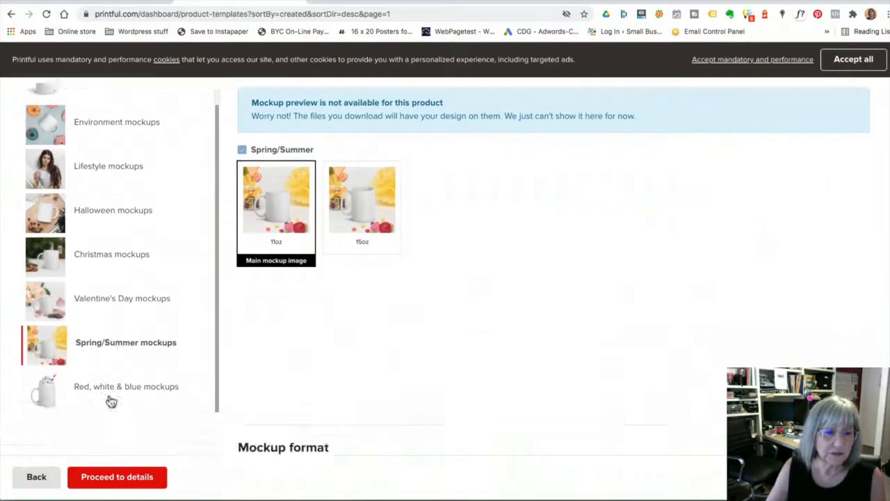
click(94, 372)
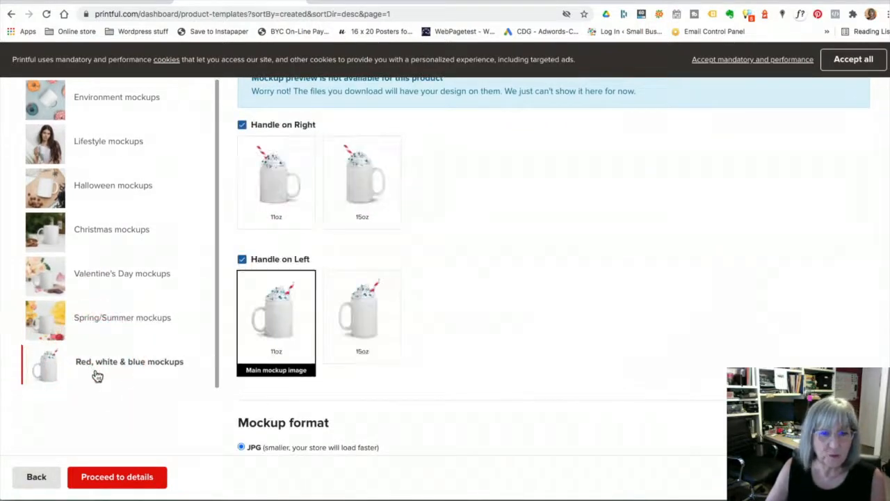
scroll(126, 374, down, 1)
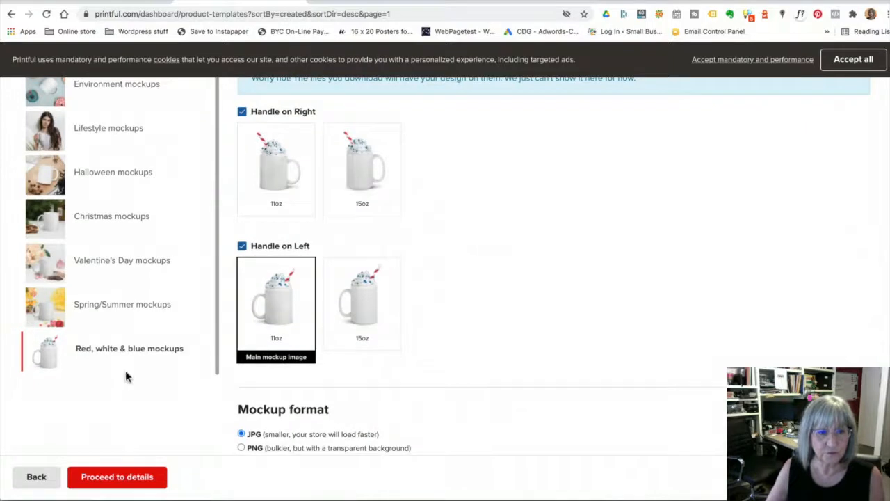
scroll(128, 376, up, 1)
scroll(125, 372, up, 3)
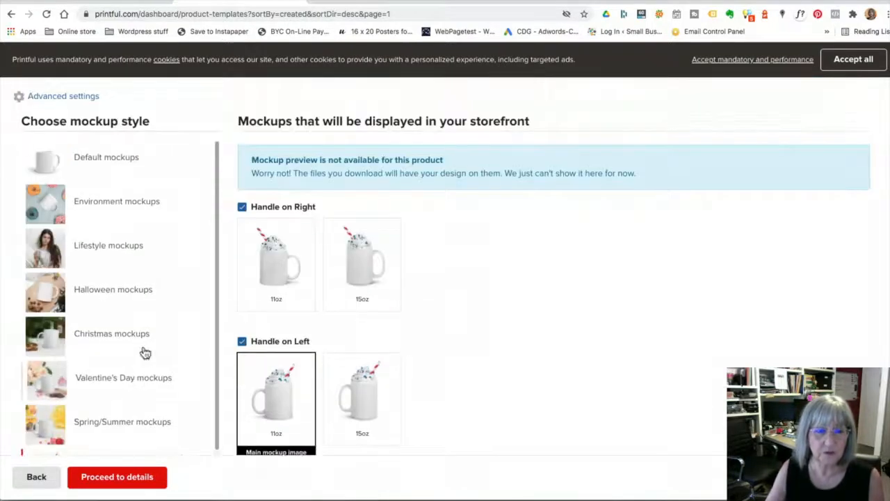
scroll(111, 348, down, 1)
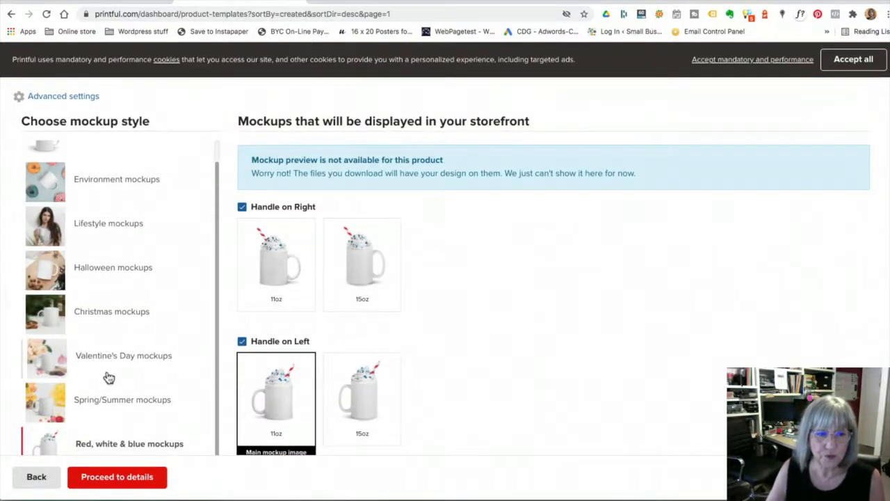
Step: Choose the Lifestyle mockups with the 15oz woman image as the main mockup image, and continue to the product details
click(86, 232)
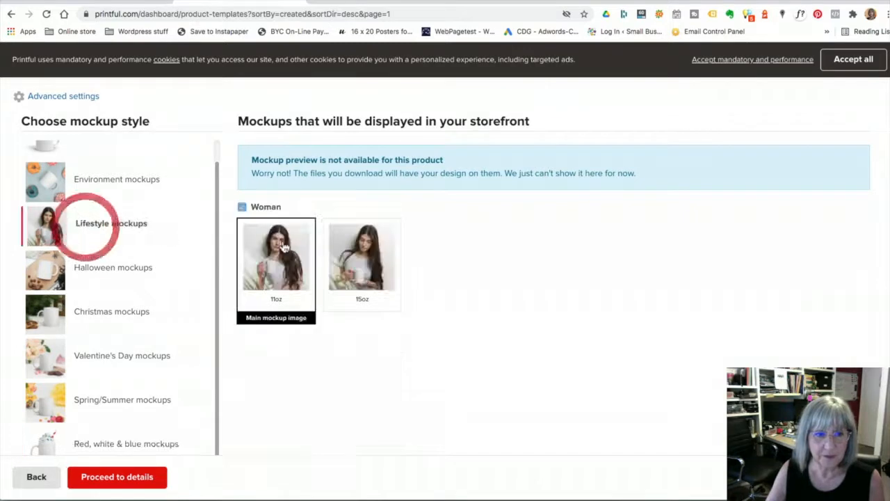
click(361, 300)
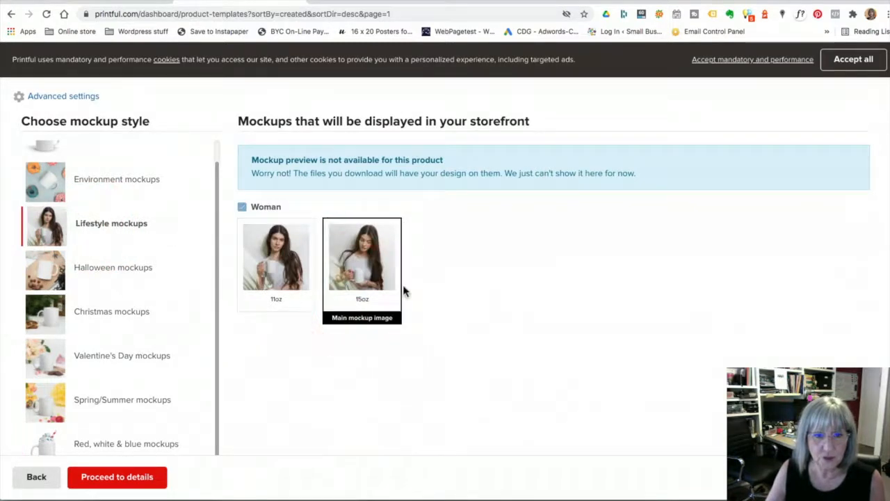
click(146, 480)
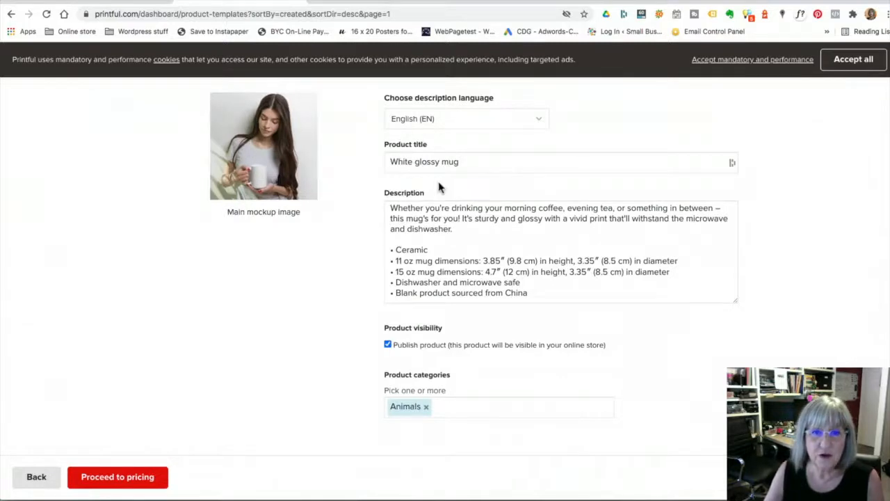
Step: Change the product title to "OM White Glossy Mug", capitalizing both Glossy and Mug
click(387, 160)
text(OM)
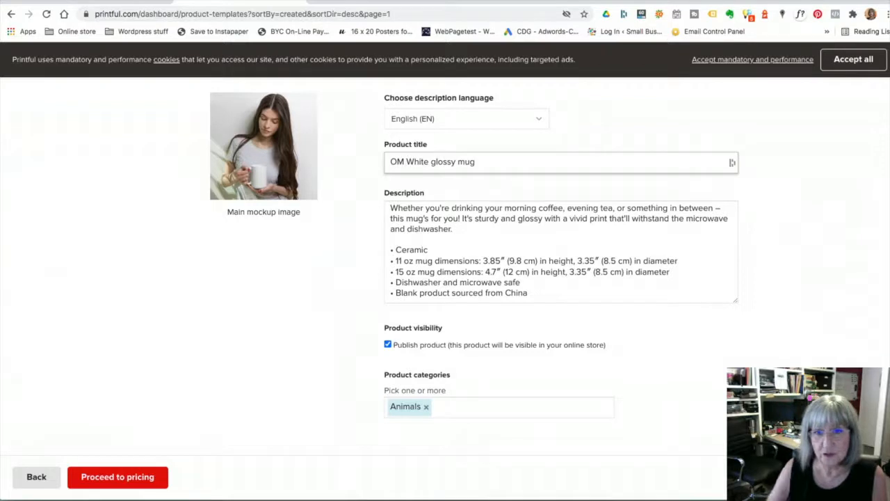
click(436, 161)
key(BackSpace)
text(G)
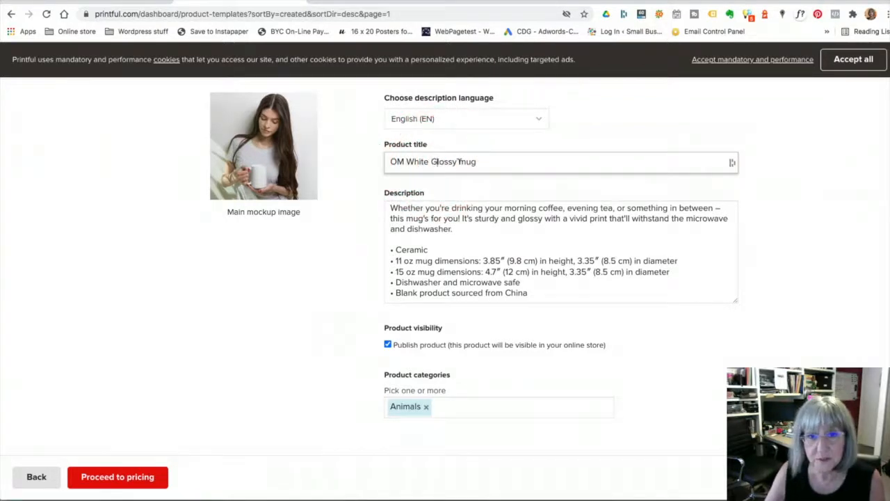
click(463, 162)
key(BackSpace)
text(M)
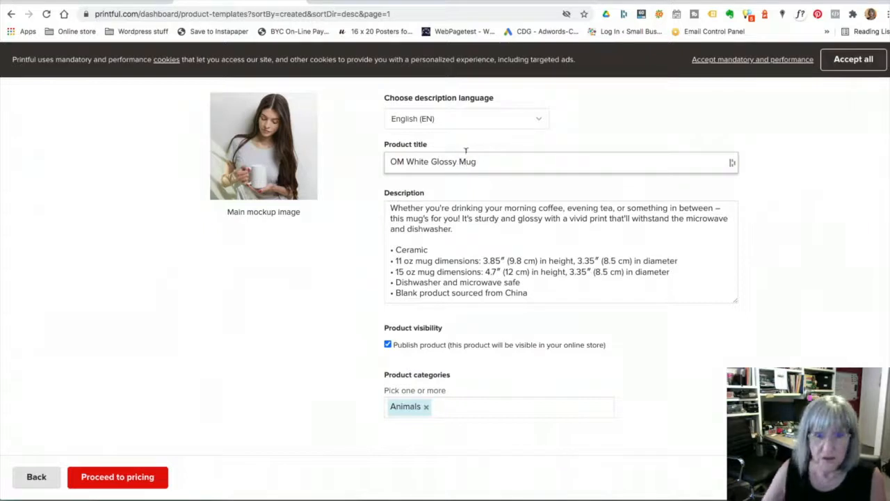
Step: Review the description, replace the Animals category with Grey Matter Products, and continue to pricing
drag(391, 207, 550, 298)
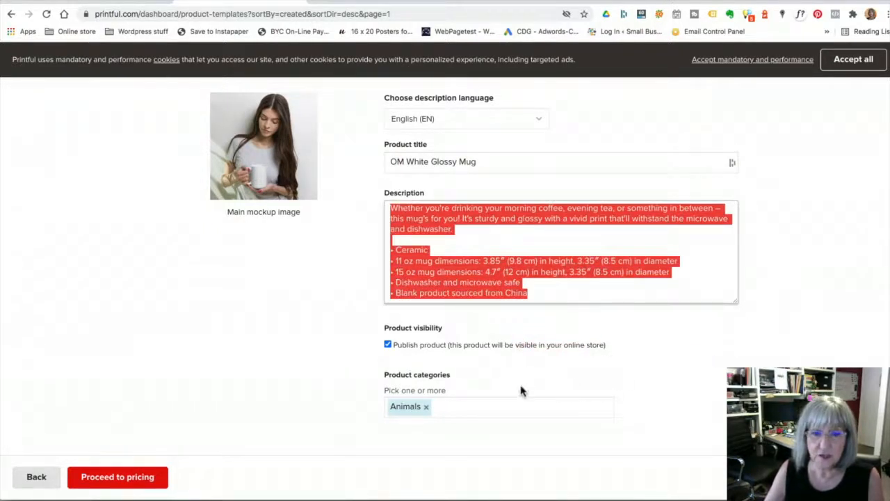
click(427, 408)
click(437, 406)
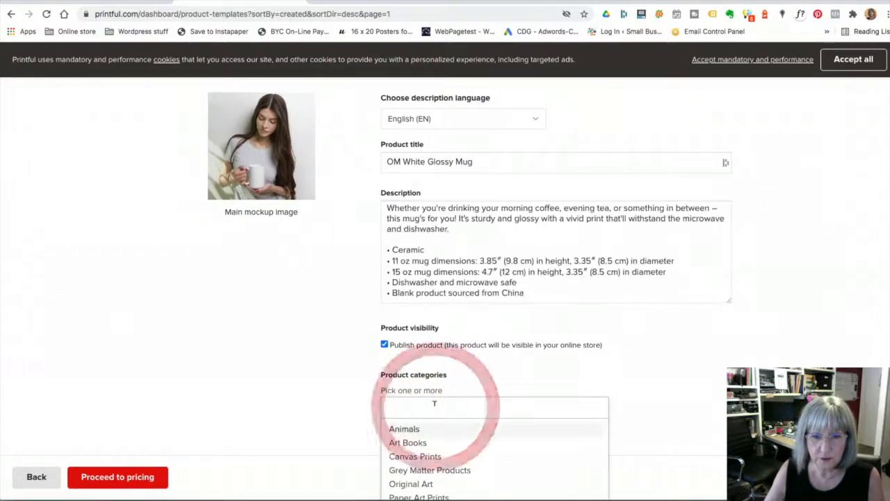
click(457, 470)
click(144, 478)
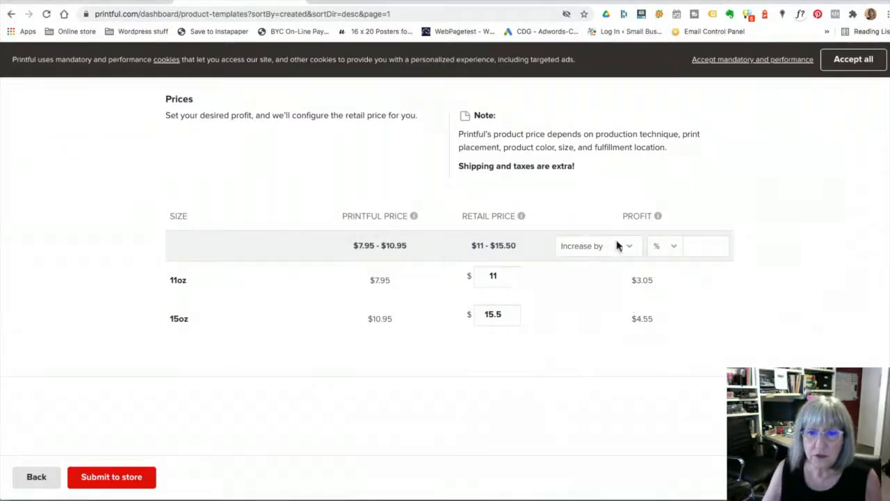
Step: Increase the profit by 70% for both mug sizes, keeping the percentage unit, and apply it to the retail prices
click(686, 245)
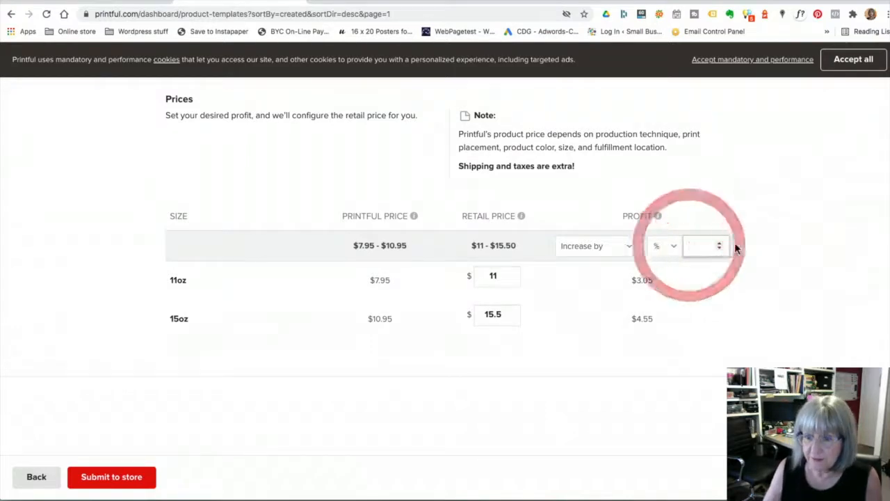
click(674, 247)
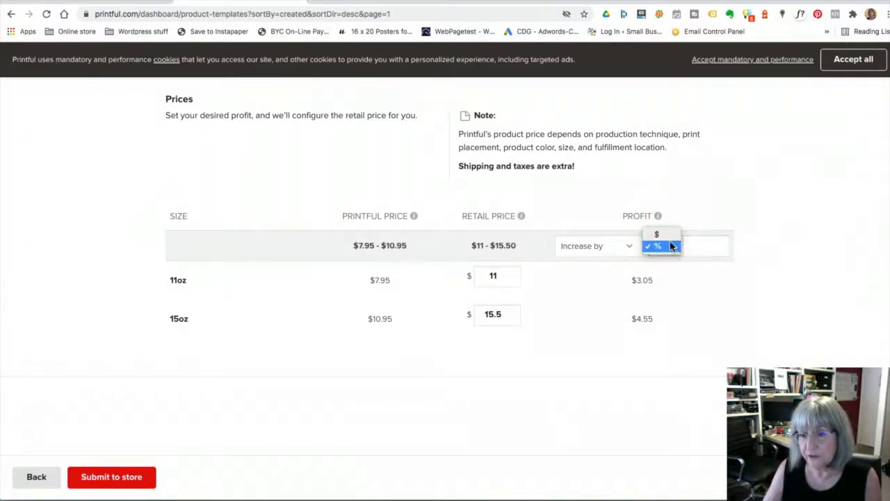
click(665, 237)
click(673, 250)
click(666, 258)
click(695, 246)
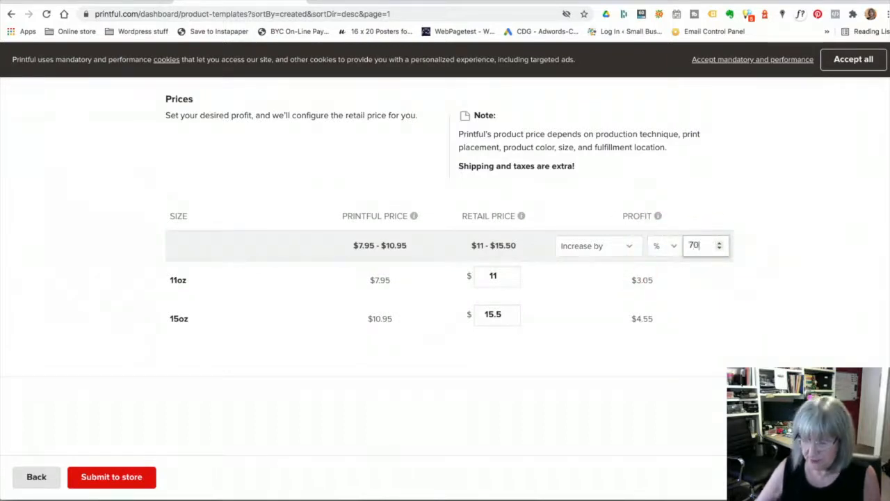
text(70)
click(492, 276)
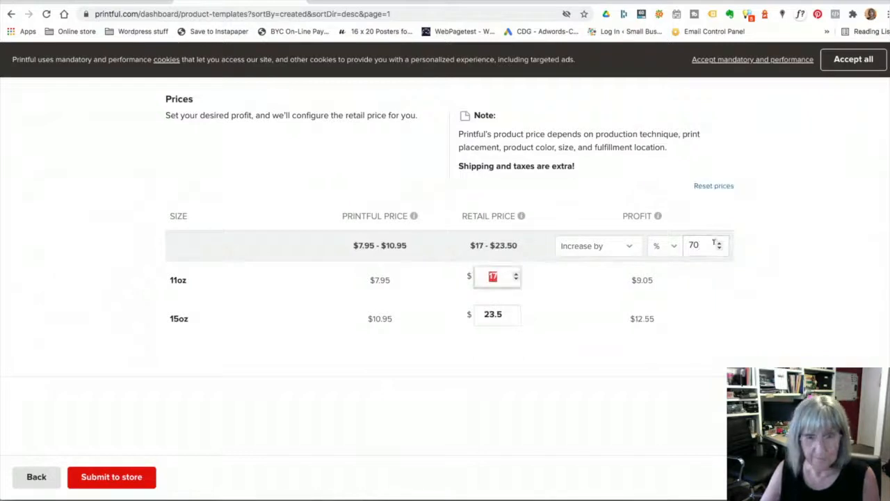
click(767, 312)
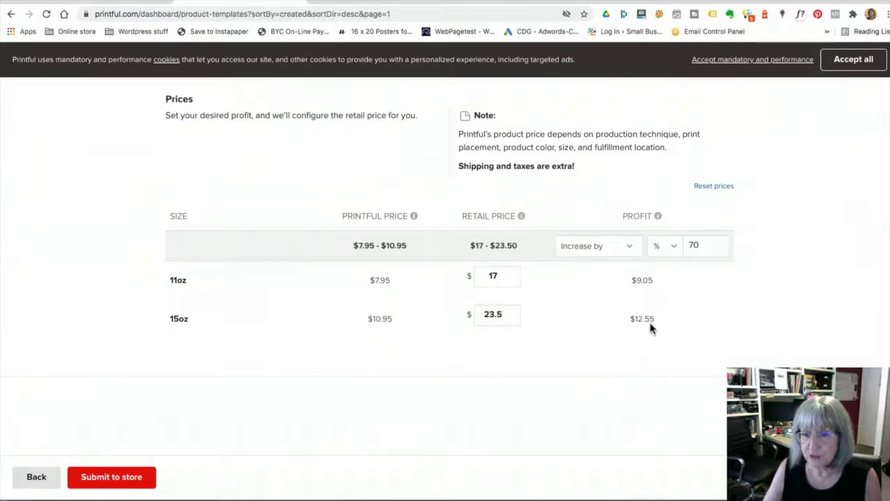
Step: Submit the mug to the store and accept all cookies on the product templates page
click(134, 481)
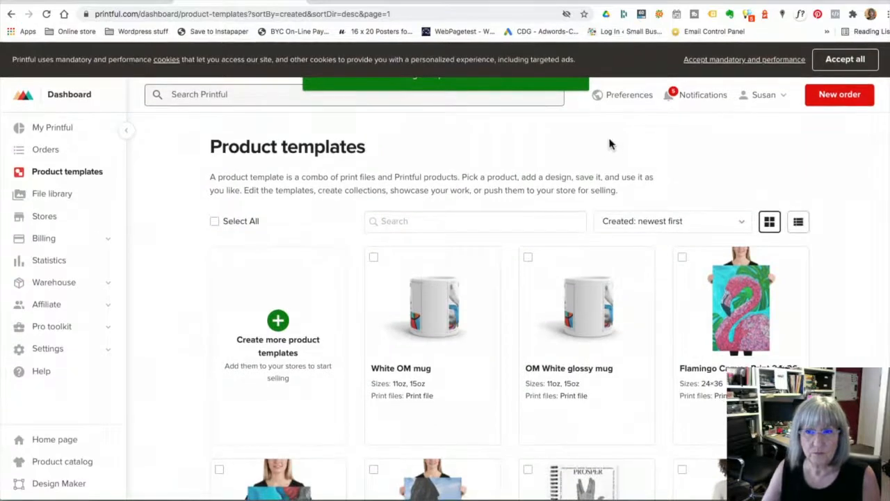
click(844, 64)
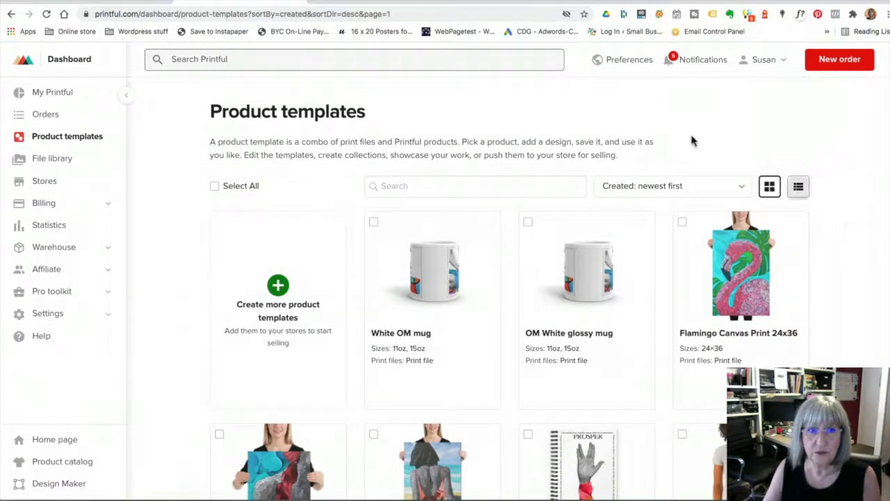
Step: Switch to the WordPress store site and open OM White Glossy Mug for editing from the product list
click(129, 3)
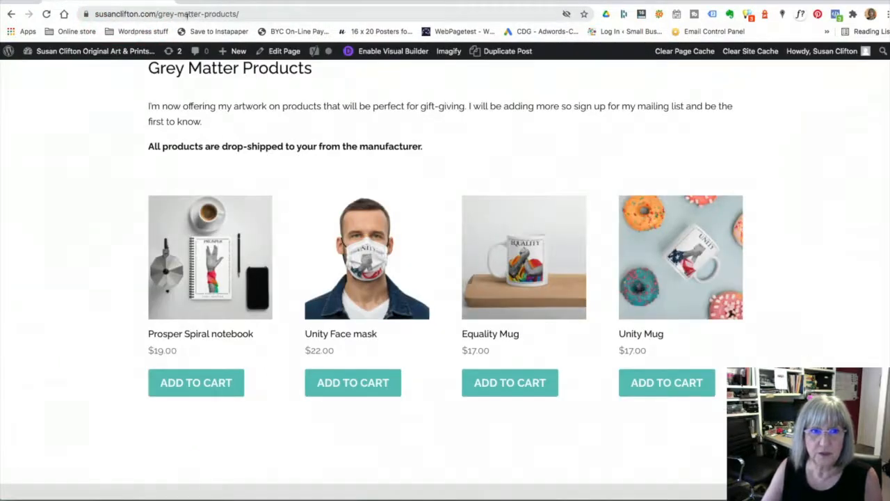
mouse_move(87, 56)
click(55, 71)
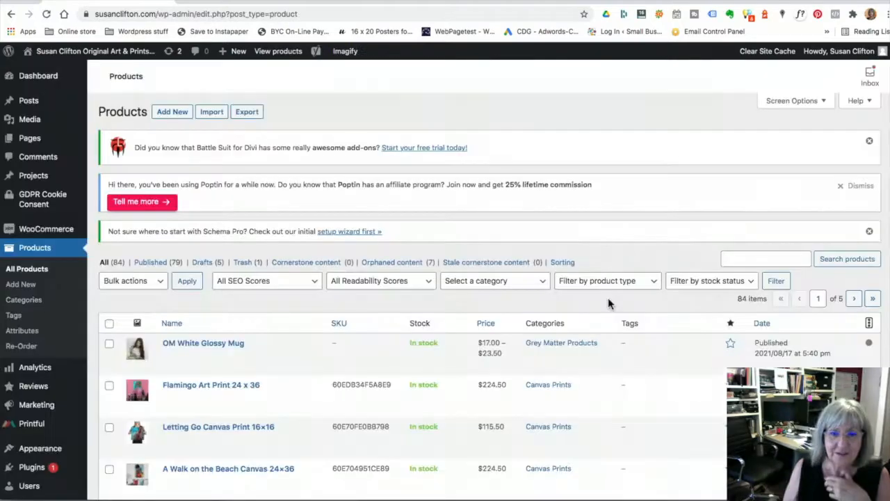
scroll(608, 304, down, 2)
scroll(608, 297, down, 3)
mouse_move(206, 217)
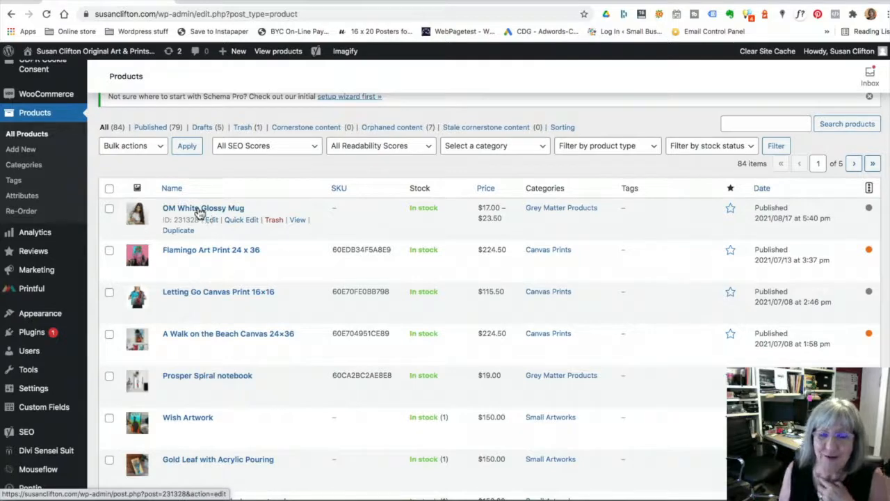
click(200, 210)
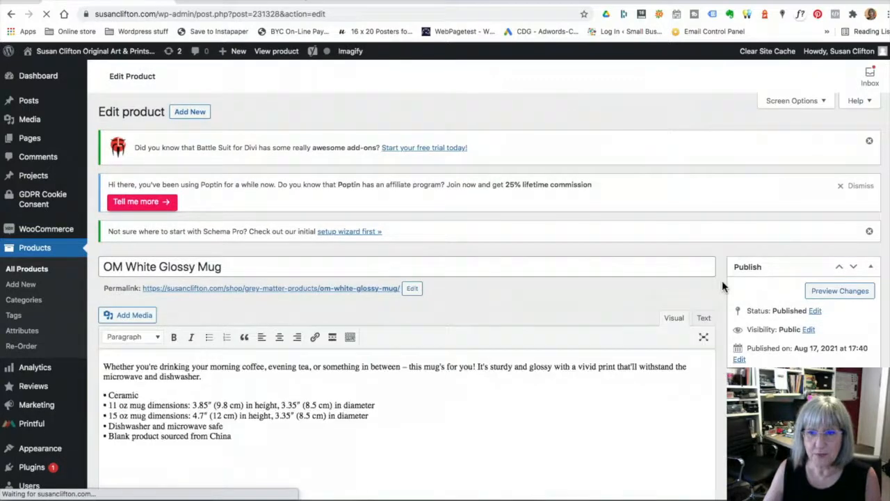
Step: Set the OM White Glossy Mug product's publish status to Draft
scroll(722, 280, down, 2)
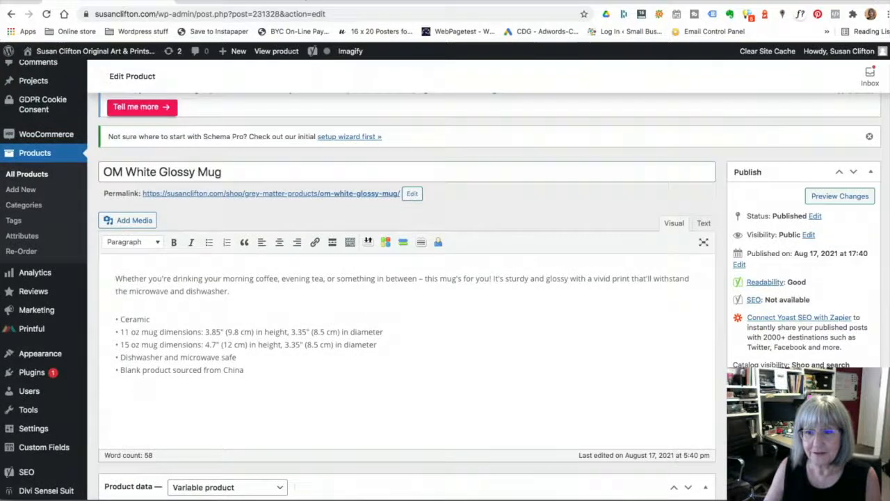
click(815, 217)
click(801, 234)
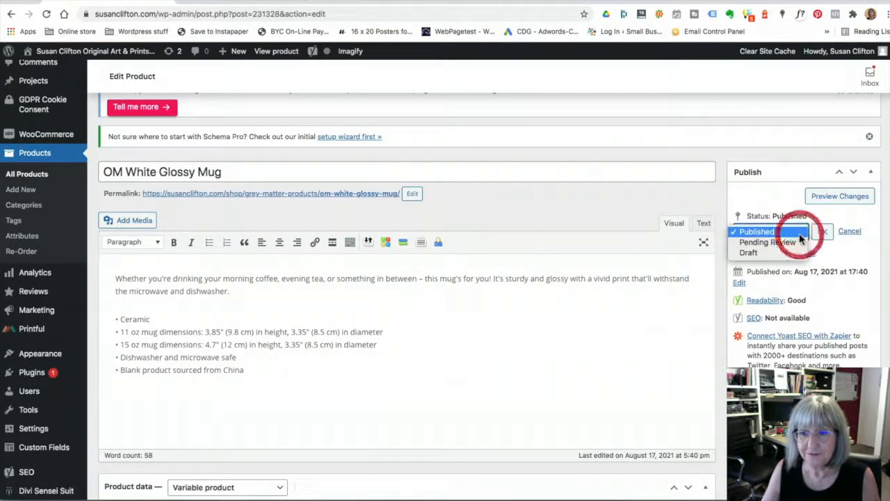
click(778, 254)
click(821, 231)
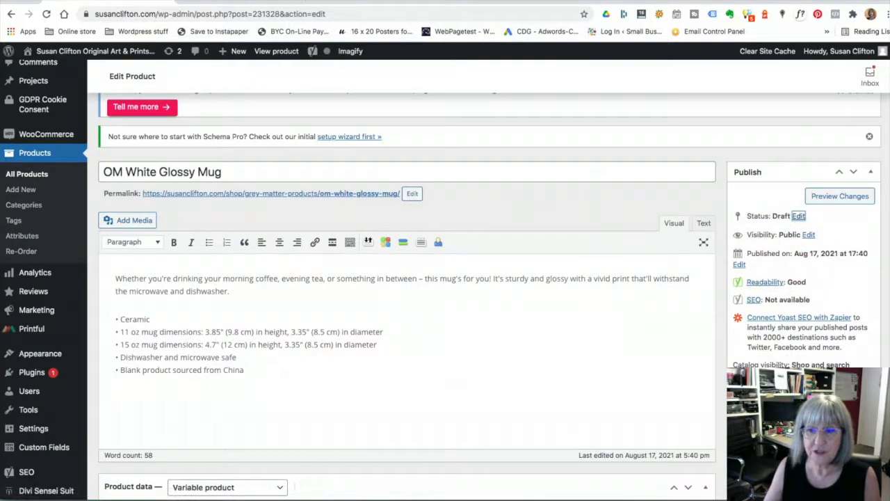
Step: Update OM White Glossy Mug as a draft and review its product image and product gallery
click(856, 416)
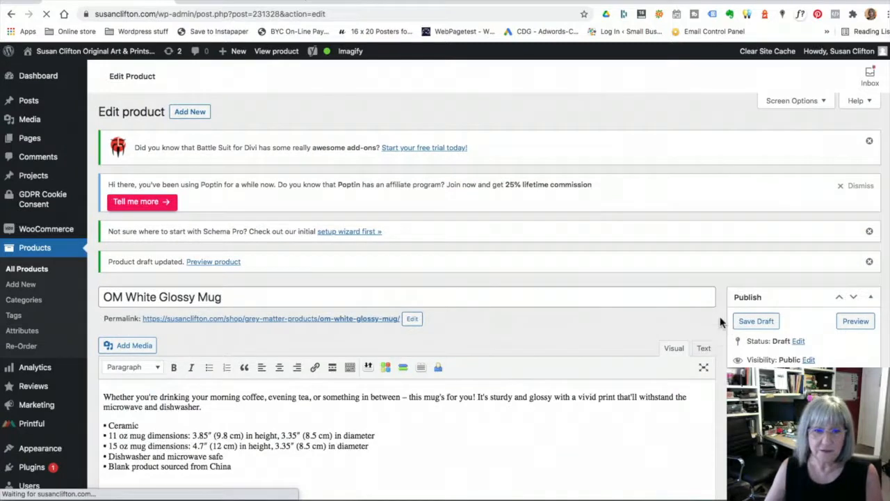
scroll(720, 321, down, 5)
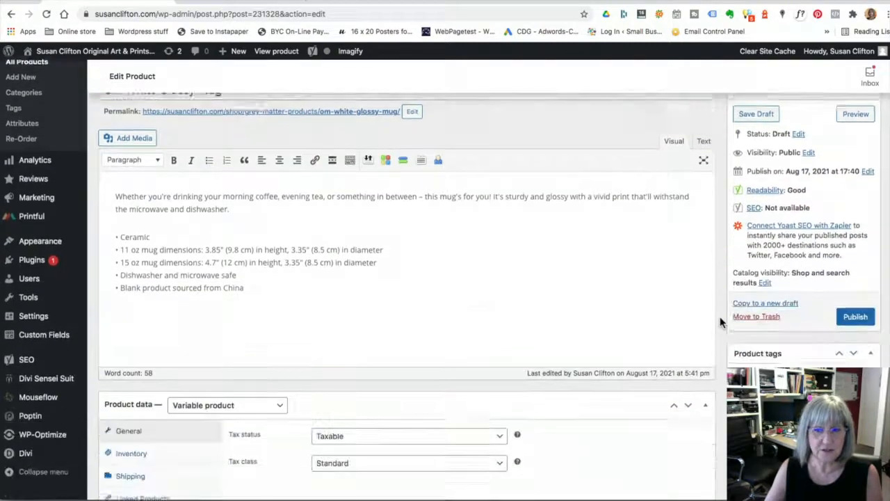
scroll(720, 321, down, 15)
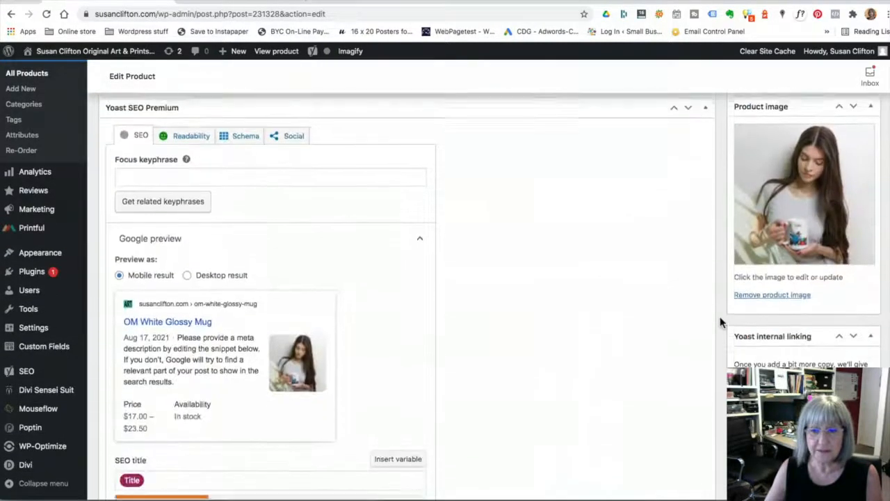
scroll(720, 321, up, 2)
scroll(720, 321, down, 7)
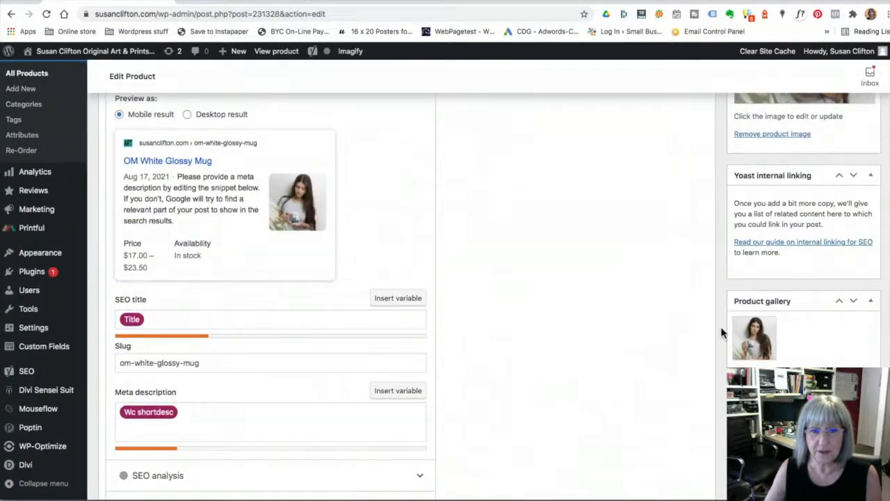
scroll(705, 328, up, 2)
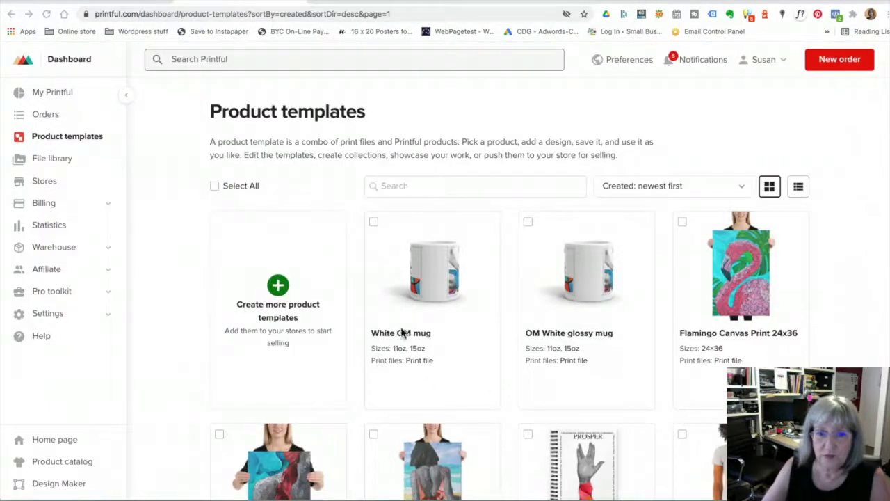
Step: Switch to Printful's product templates, view the White OM mug template and open its mockup download options
mouse_move(422, 318)
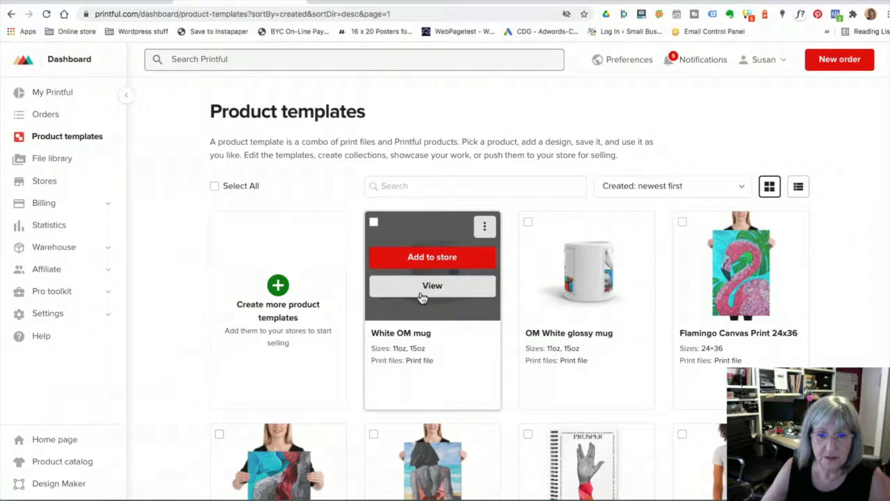
click(428, 291)
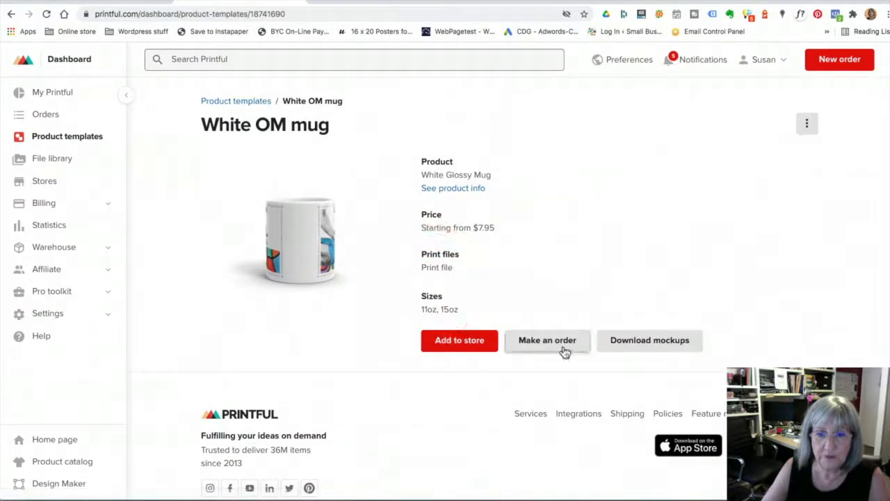
click(625, 343)
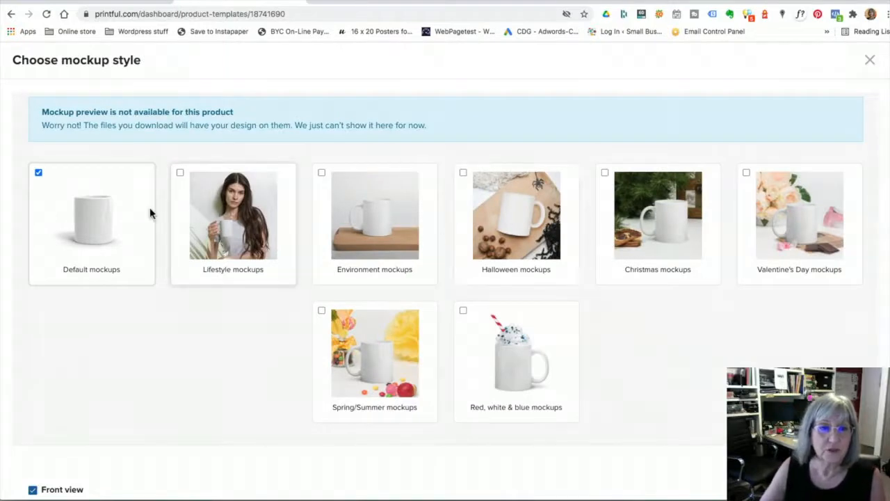
Step: Add Environment mockups to the default mockup style and generate all views for both sizes in PNG format
click(321, 174)
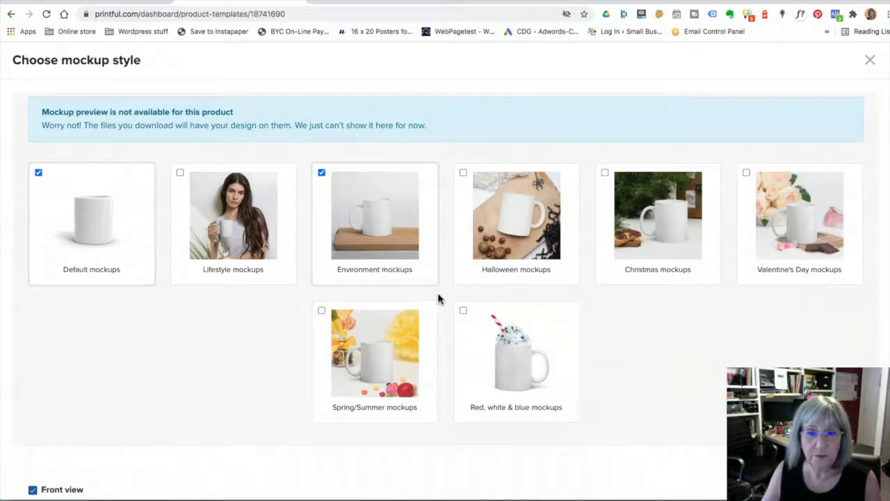
scroll(594, 316, down, 6)
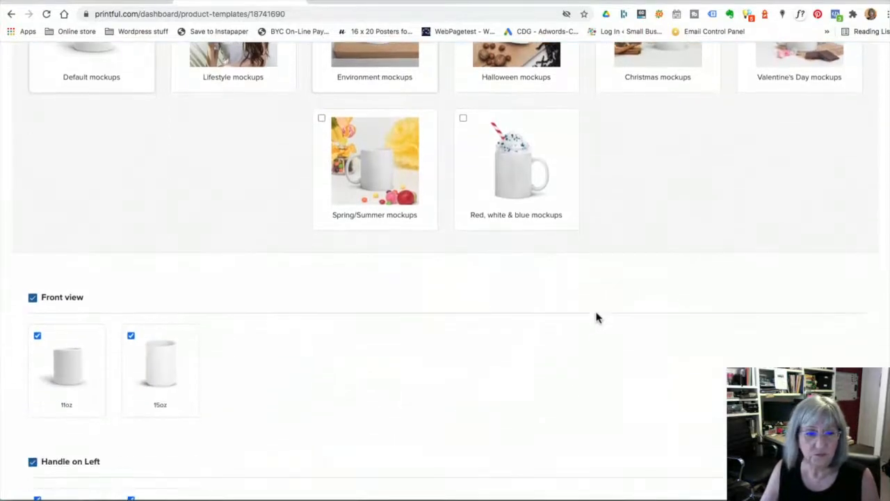
scroll(596, 318, down, 5)
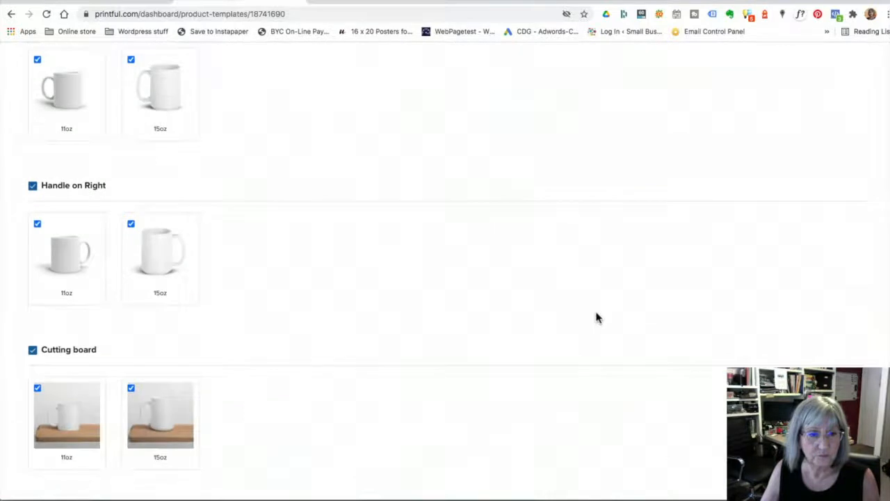
scroll(597, 318, down, 2)
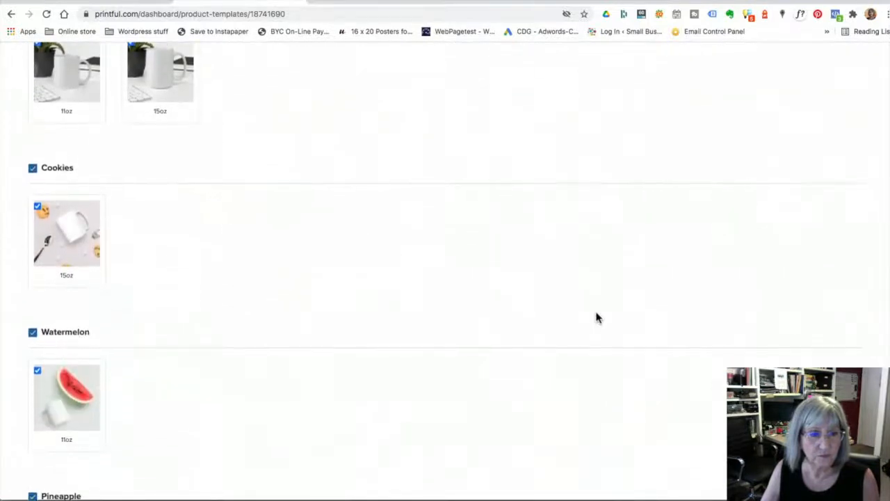
scroll(596, 318, down, 2)
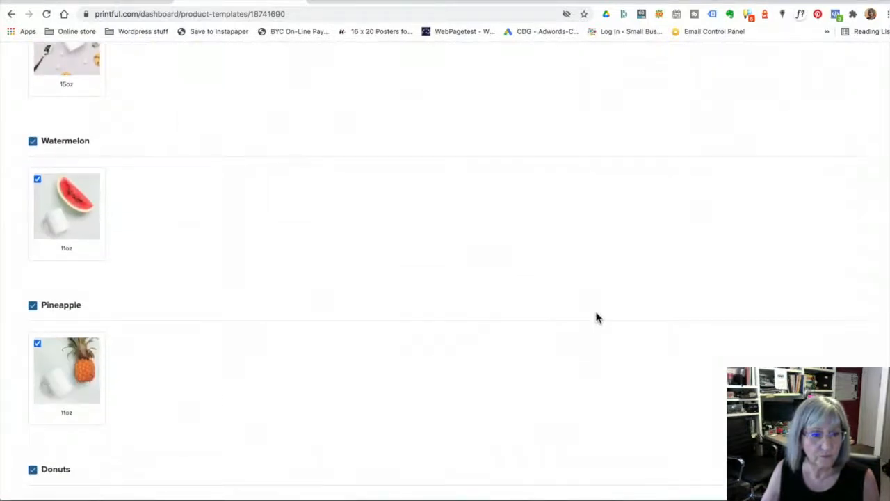
scroll(596, 318, down, 3)
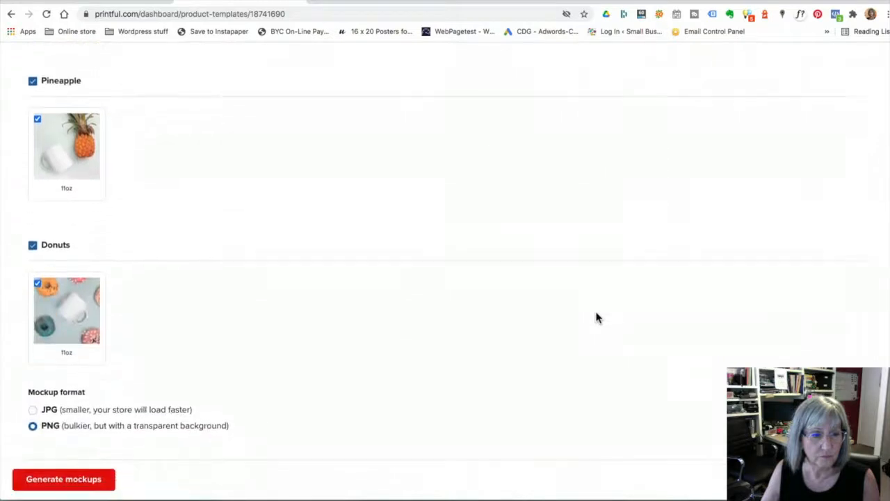
click(91, 480)
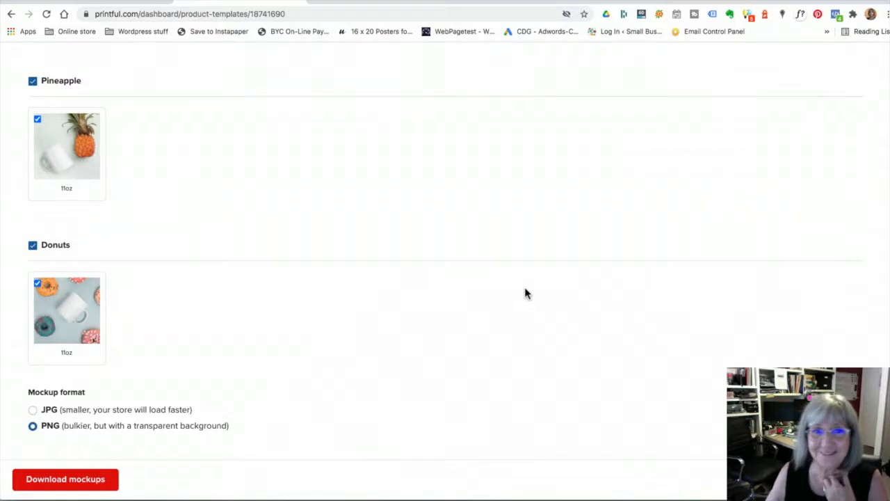
Step: Download the mockups as archive.zip into a new folder named Om mug inside the MUGS folder
click(72, 484)
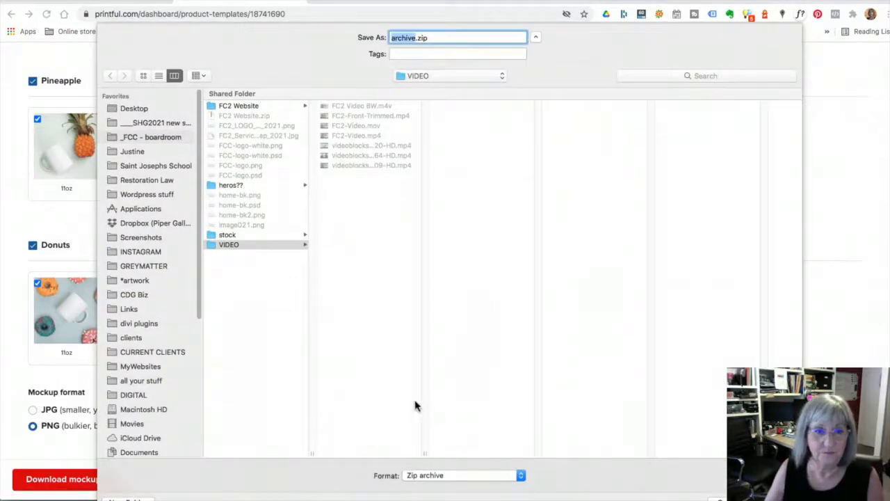
click(162, 370)
click(133, 498)
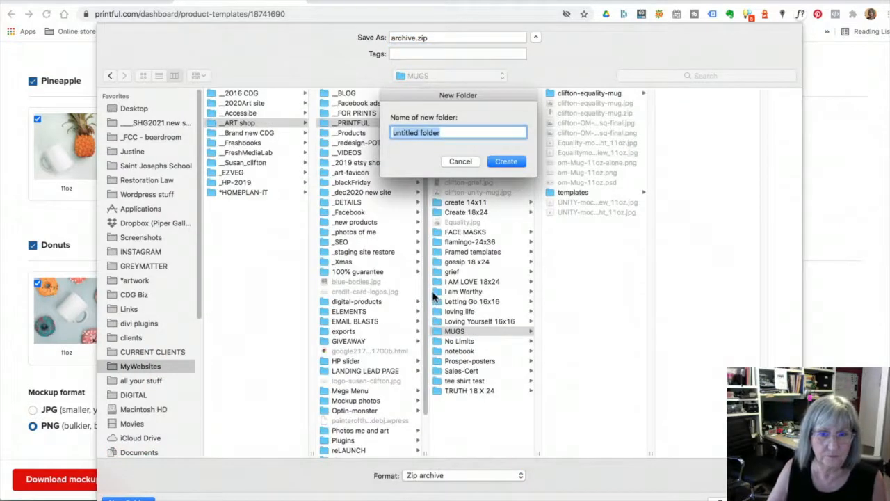
text(c)
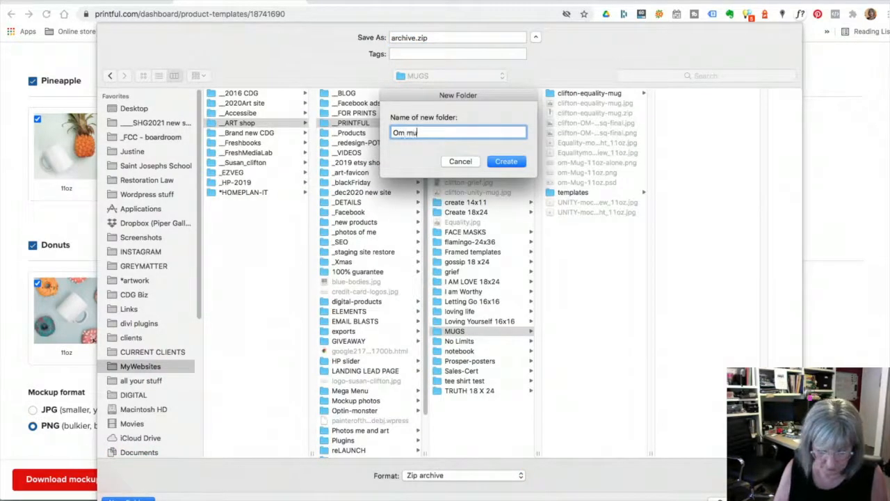
key(Return)
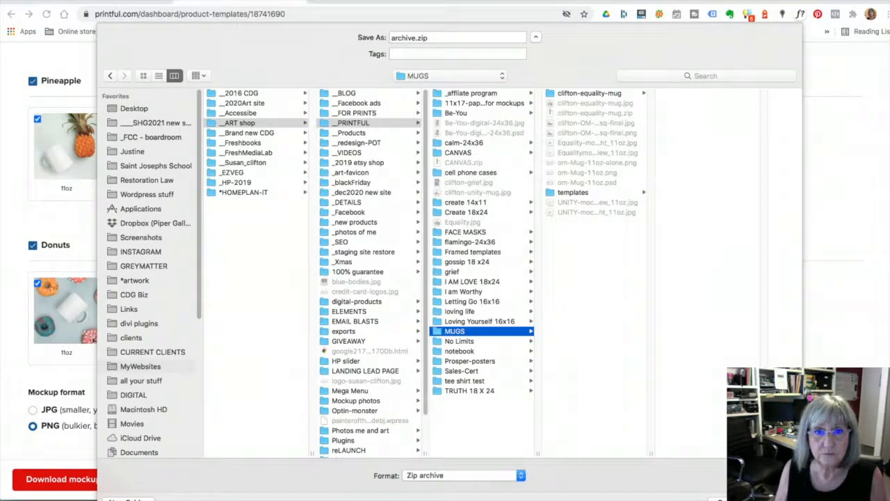
key(Return)
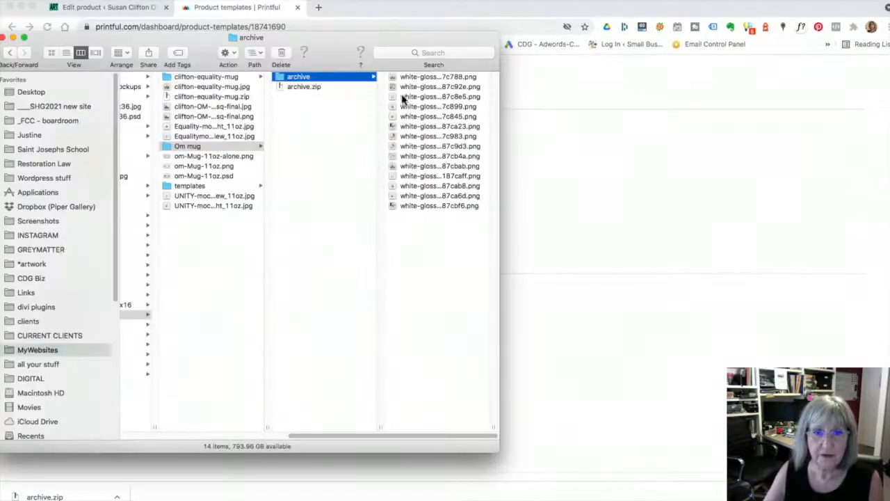
Step: Preview the extracted 11oz and 15oz mug mockup images in the archive folder one after another
click(402, 79)
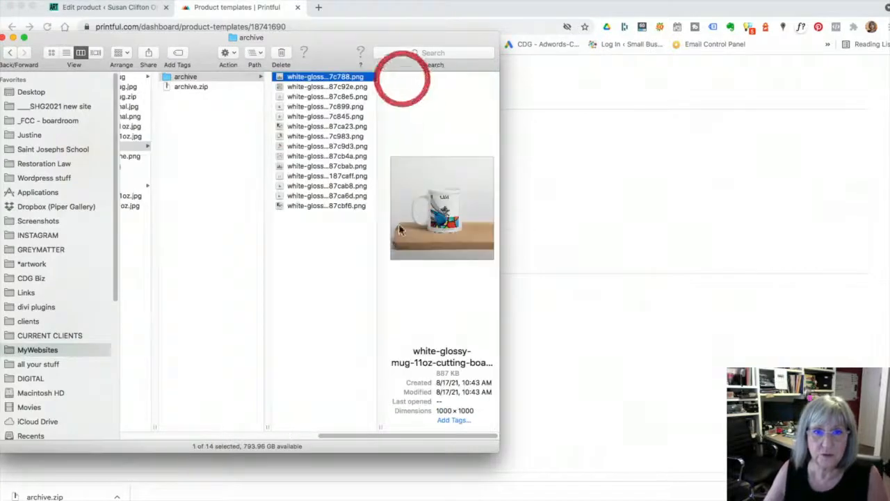
click(310, 88)
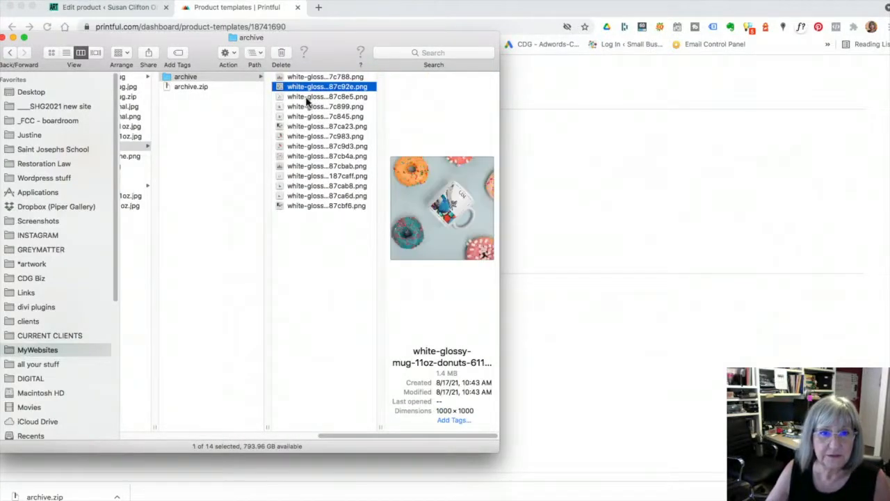
click(306, 99)
click(306, 108)
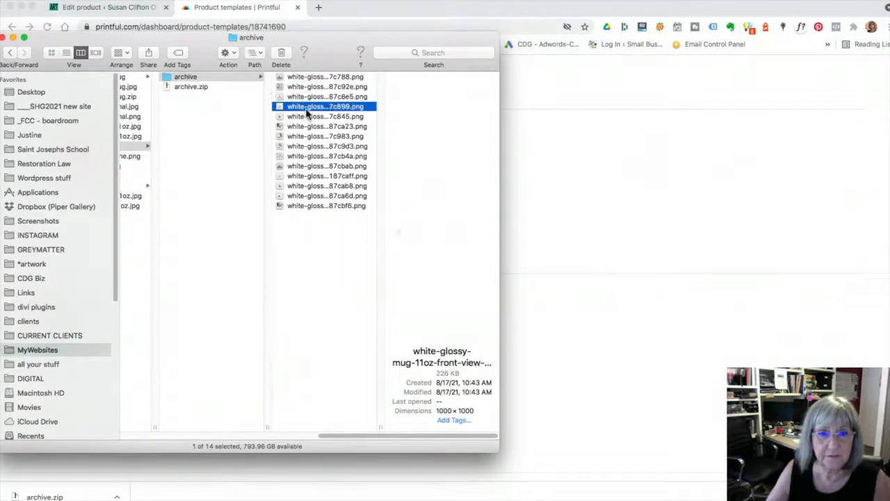
click(307, 116)
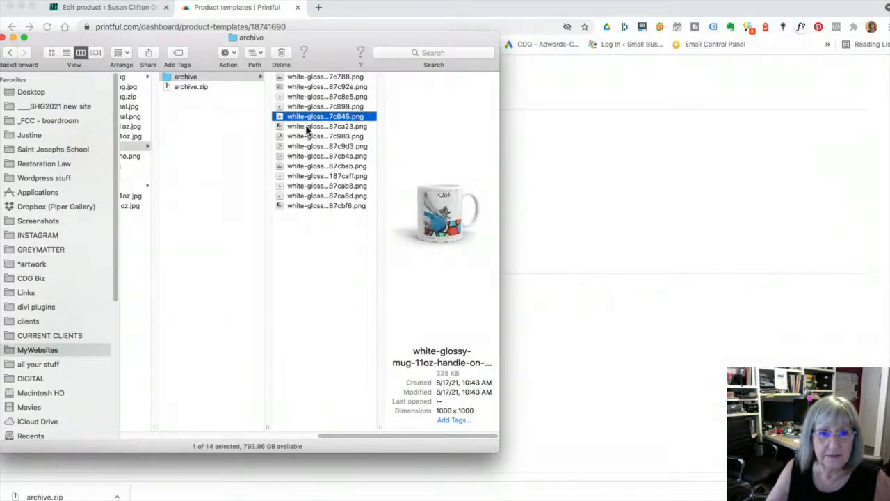
click(307, 127)
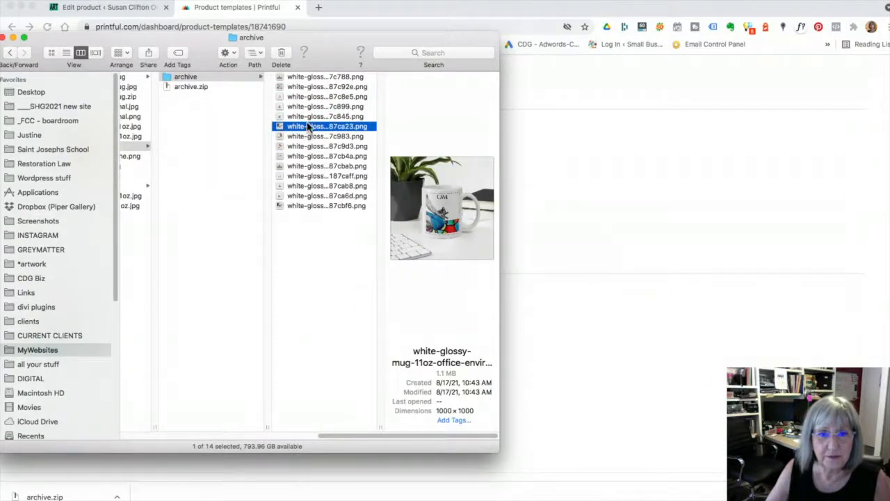
click(308, 119)
click(306, 127)
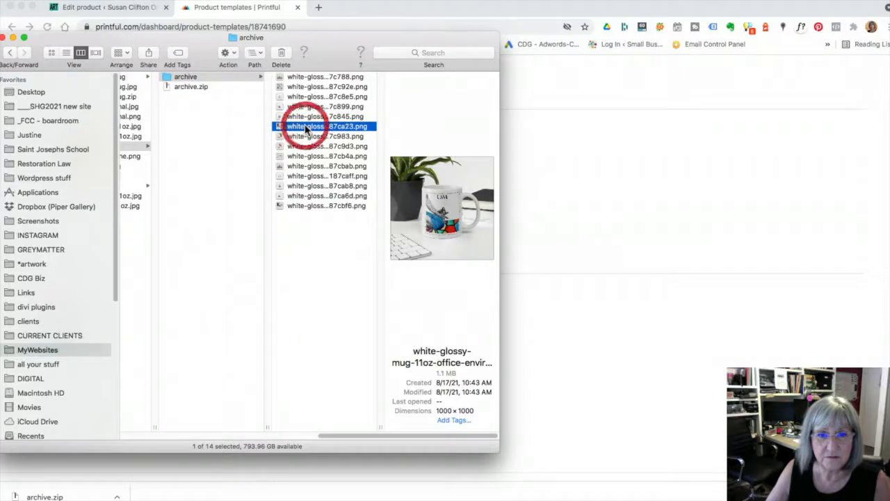
click(308, 136)
click(306, 146)
click(304, 156)
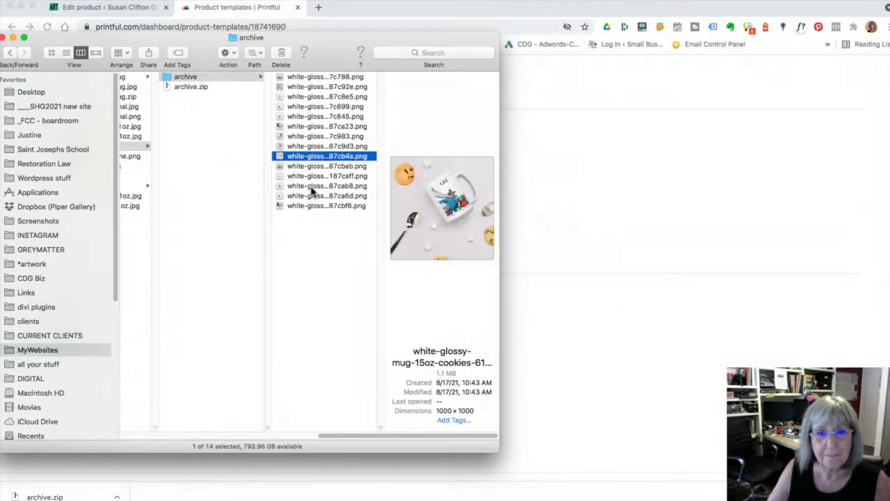
click(311, 178)
click(313, 186)
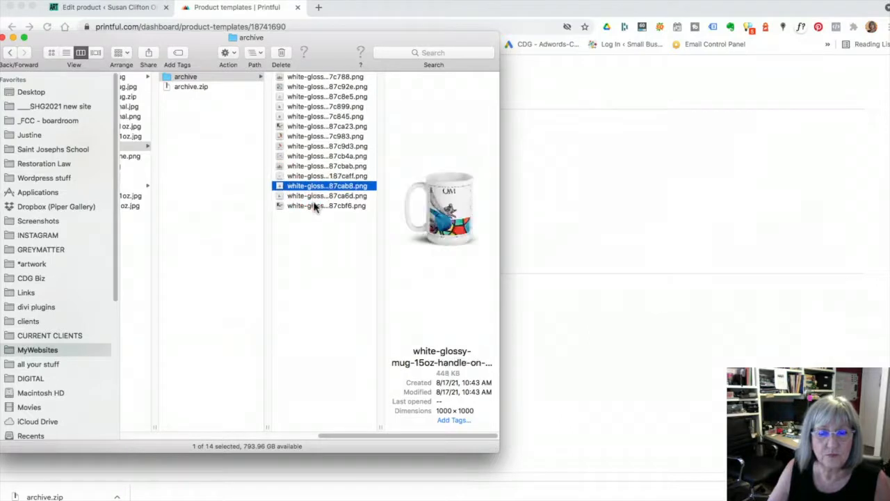
click(316, 198)
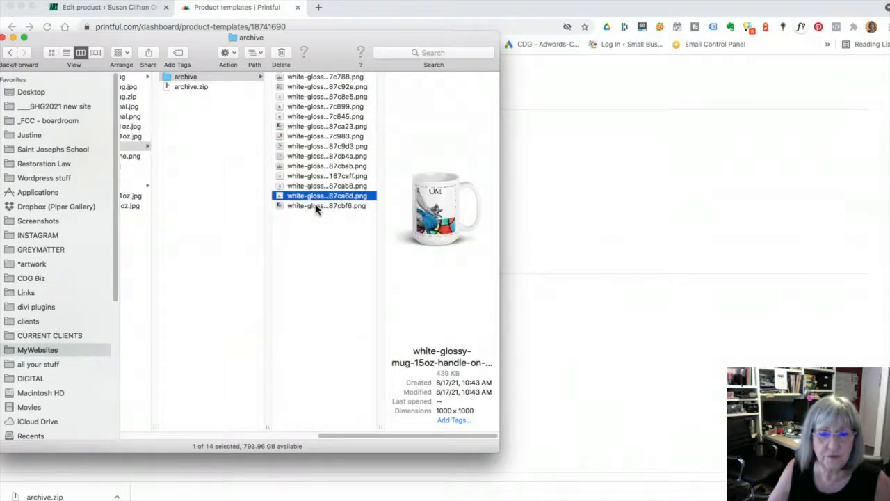
click(315, 205)
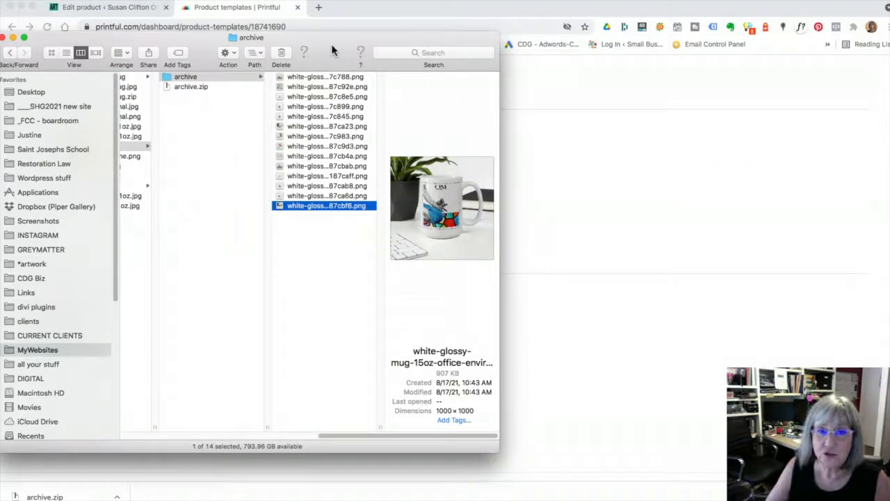
Step: Move the archive folder window aside and return to the product gallery on the WordPress mug edit page
drag(332, 51, 803, 83)
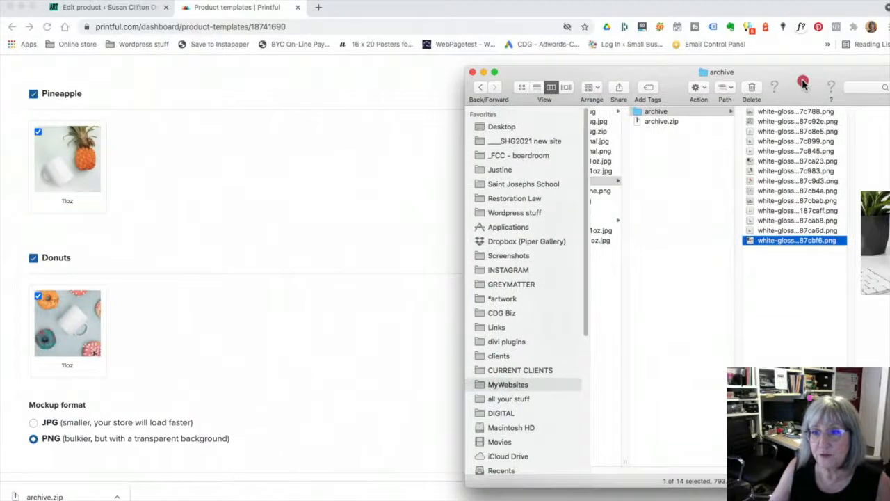
click(136, 10)
scroll(721, 363, down, 1)
scroll(721, 362, down, 10)
scroll(806, 183, up, 2)
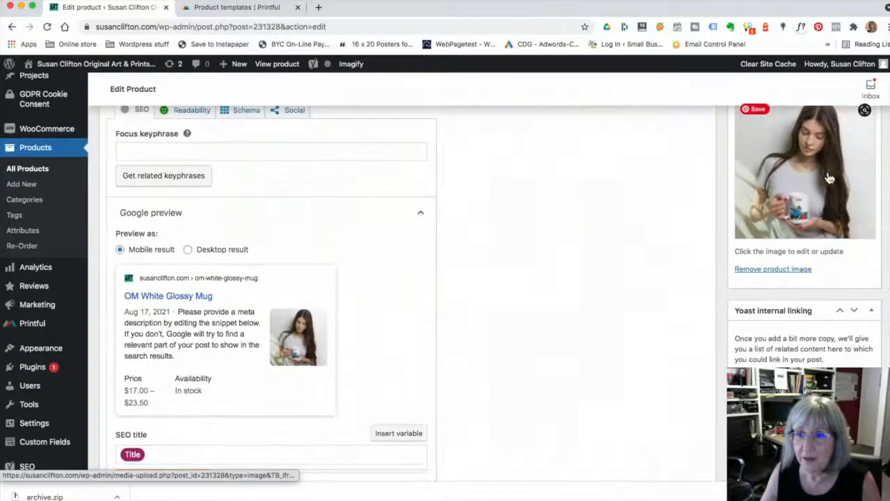
scroll(835, 313, down, 2)
scroll(835, 336, down, 3)
Step: Open the product gallery's image picker and upload the 15oz office environment mockup PNG from the archive folder
click(790, 340)
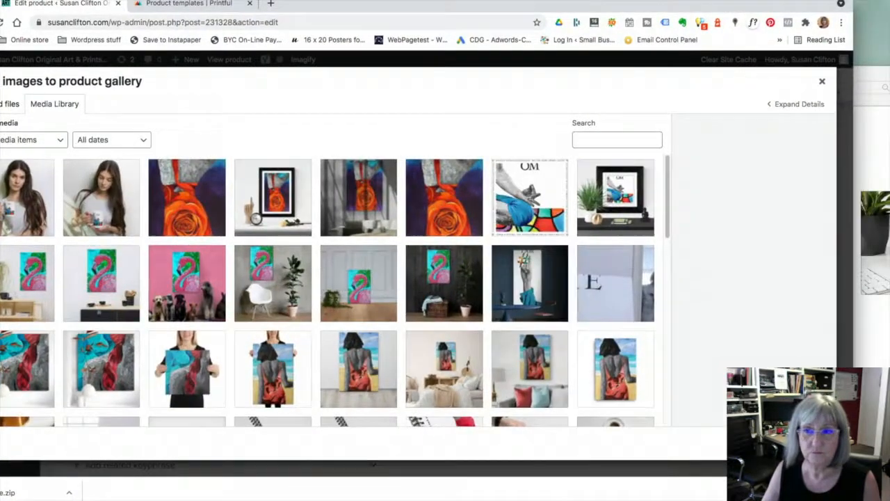
click(877, 245)
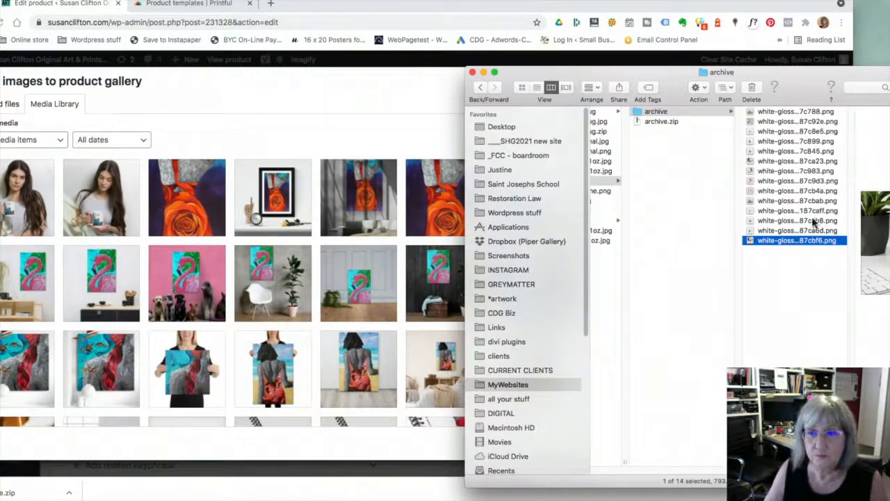
drag(751, 244, 582, 174)
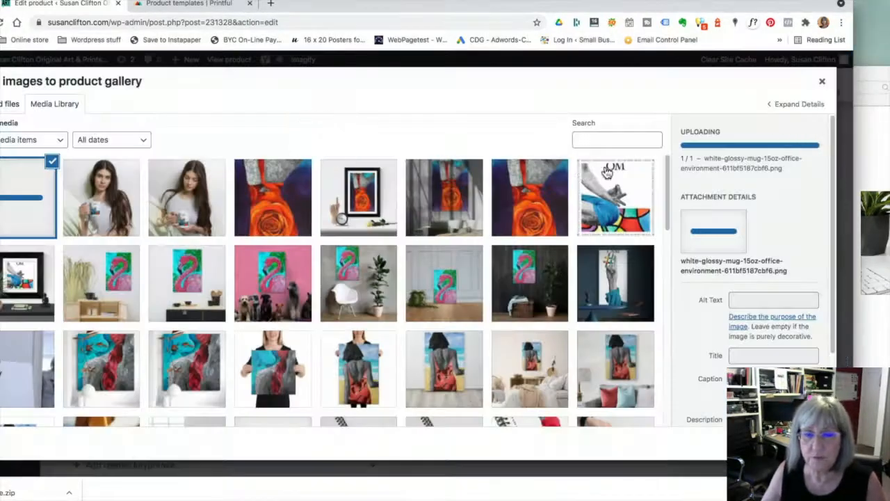
Step: Upload the 11oz cutting board and front view mockups from the archive folder and add the selected images to the product gallery
key(super+Tab)
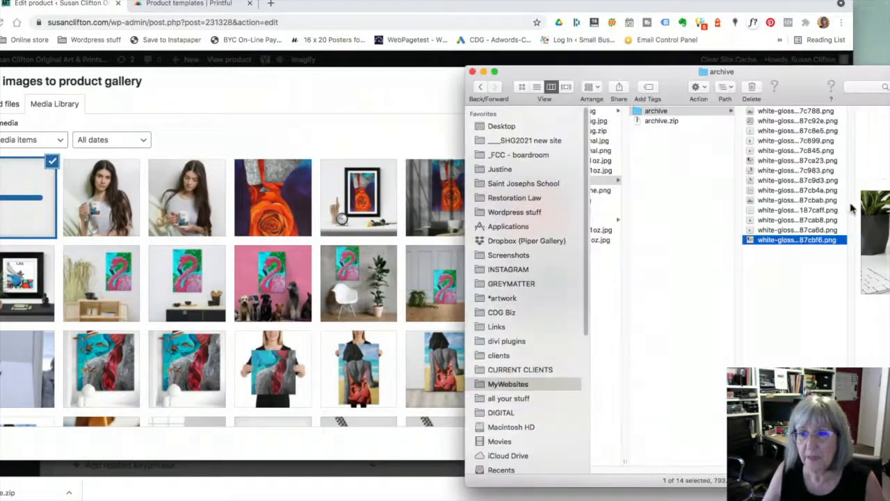
click(779, 231)
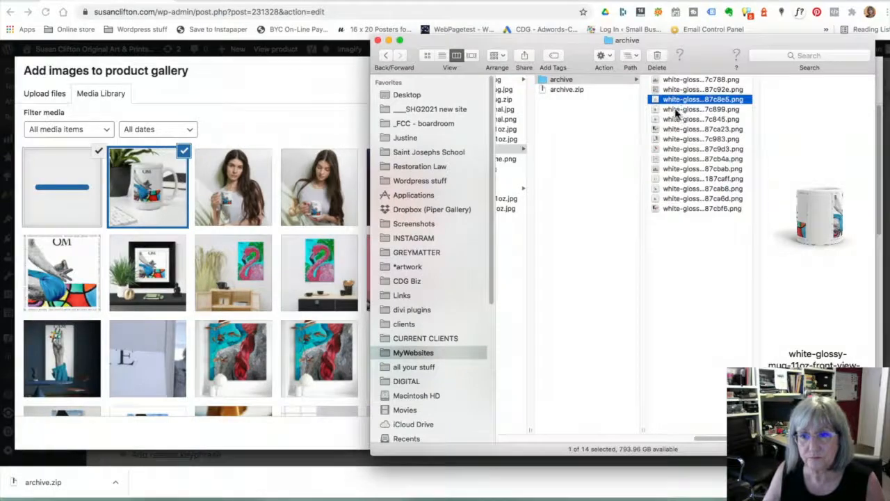
drag(649, 99, 278, 167)
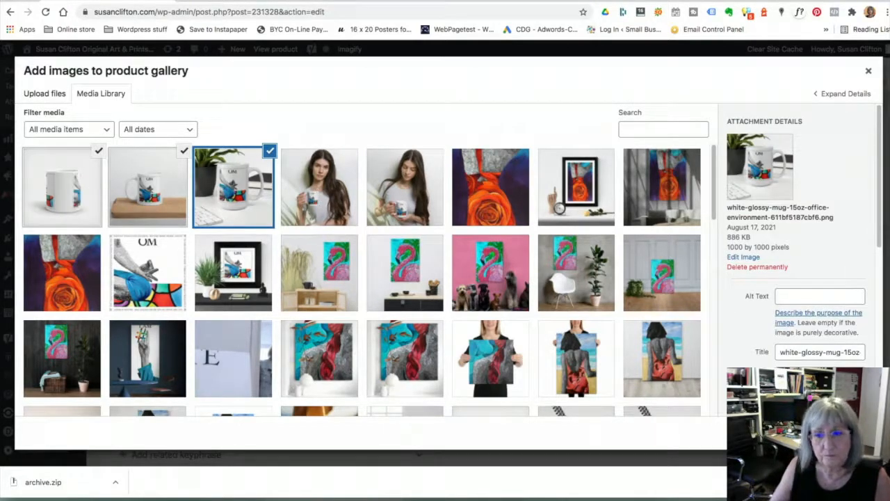
click(837, 433)
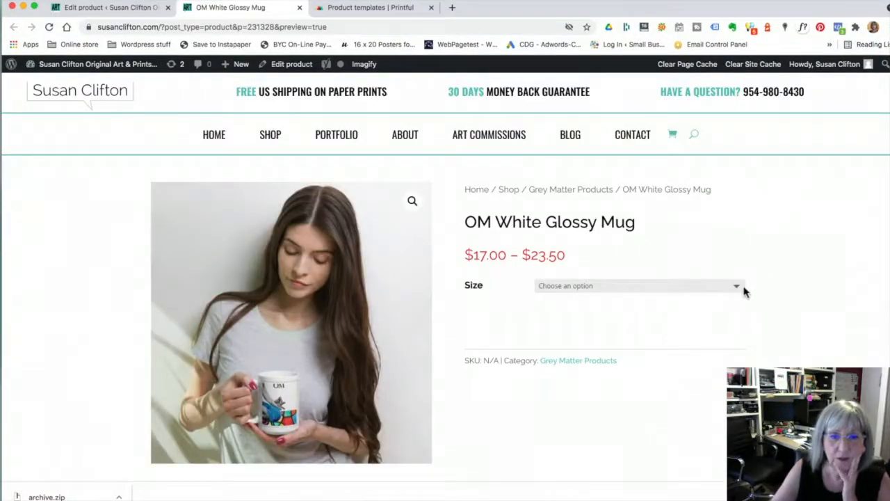
Step: Review the available size options and the gallery thumbnails on the OM White Glossy Mug preview page
click(717, 287)
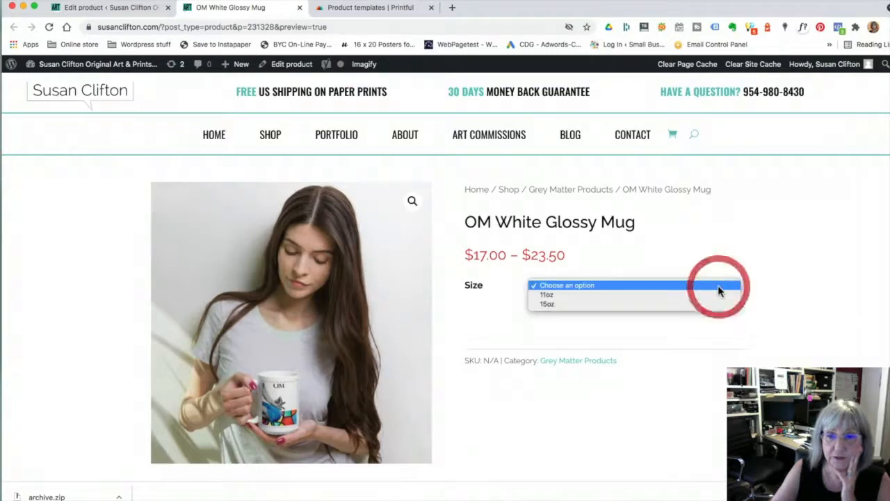
click(794, 288)
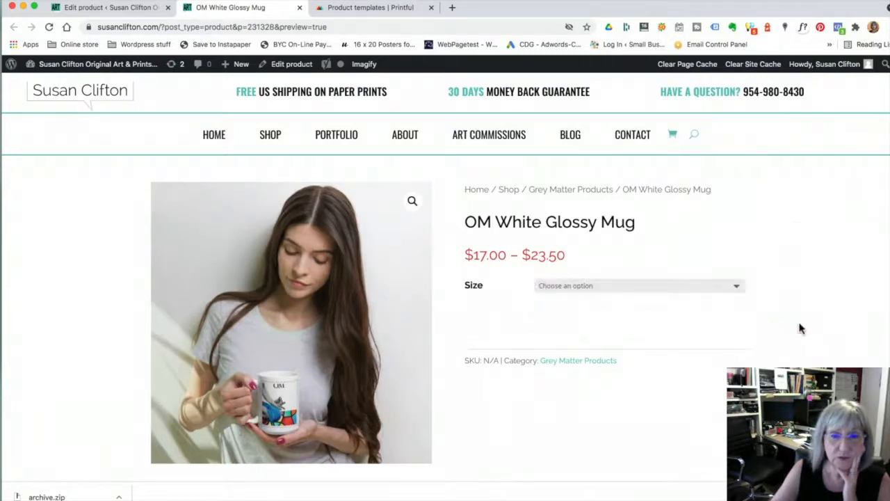
scroll(800, 328, down, 5)
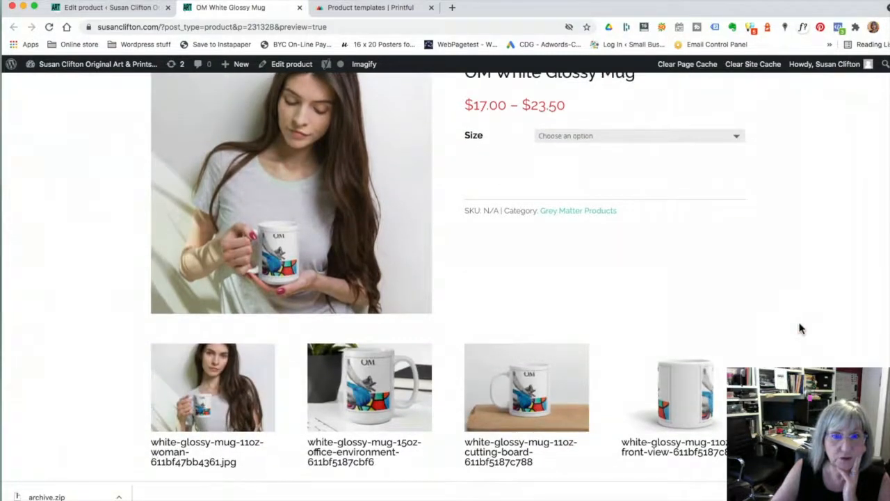
scroll(800, 328, up, 4)
Step: Switch the previewed mug's size to 11oz, 15oz and back to 11oz to compare the product image and price
click(726, 272)
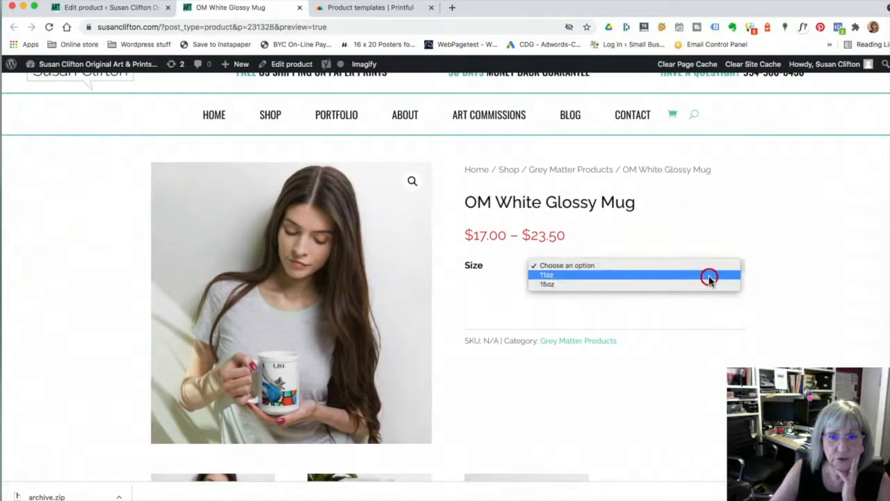
click(710, 275)
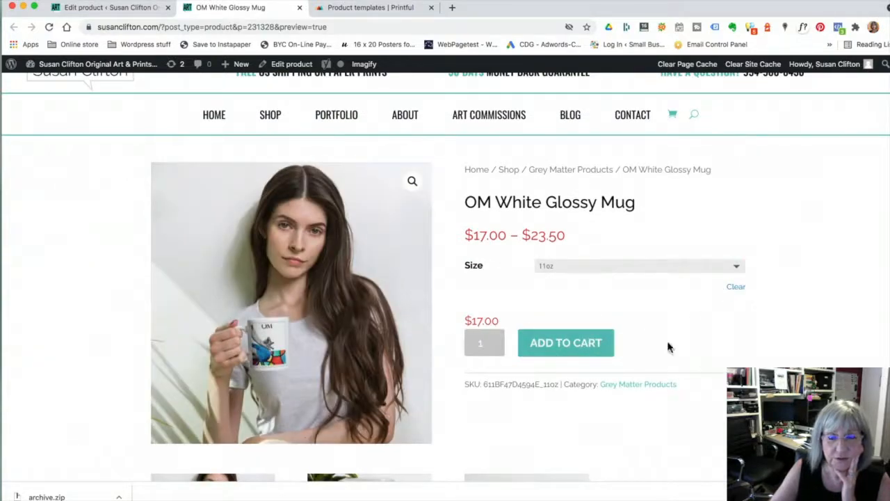
scroll(822, 318, down, 3)
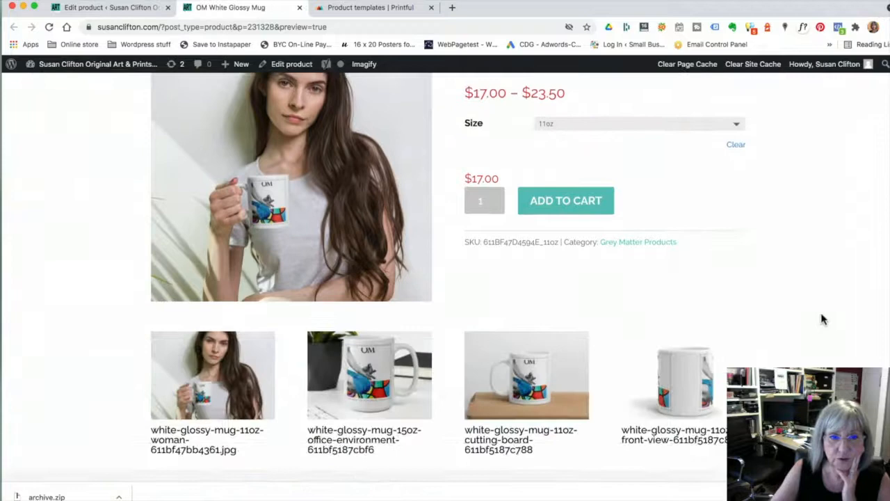
scroll(721, 245, up, 2)
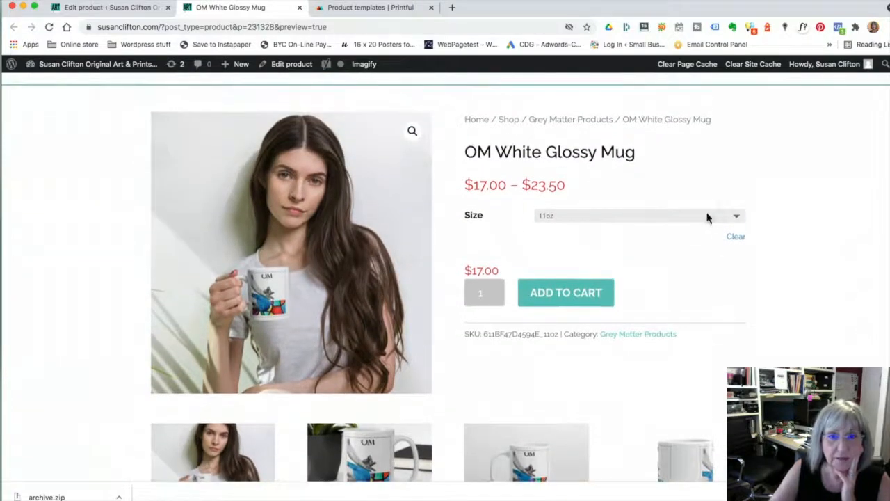
click(707, 215)
click(693, 225)
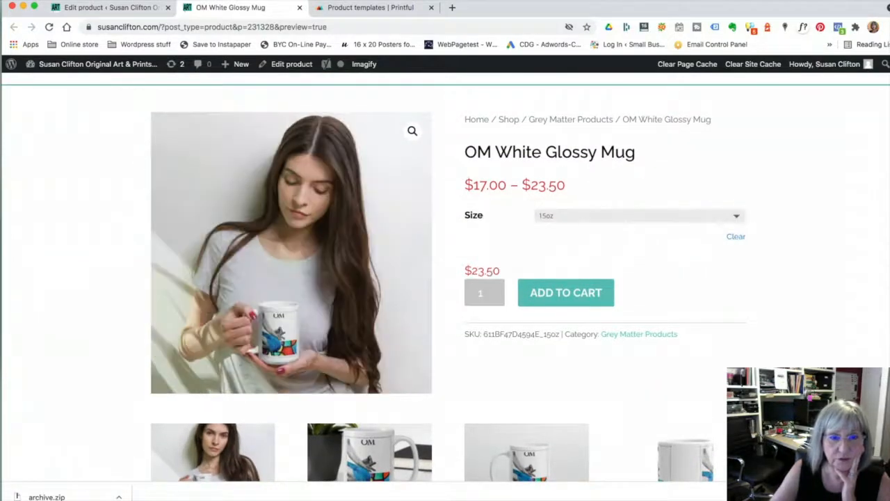
click(694, 221)
click(678, 206)
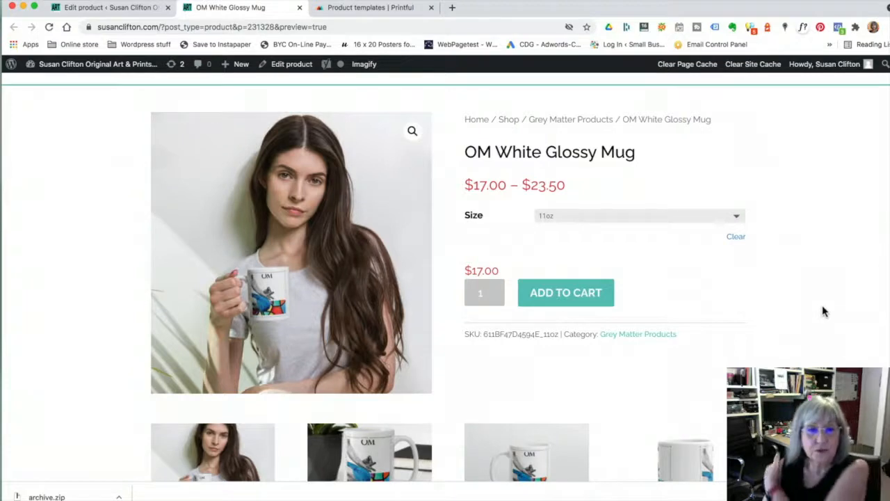
Step: Check the titles shown under the gallery images and the content further down the mug preview page
scroll(822, 311, down, 2)
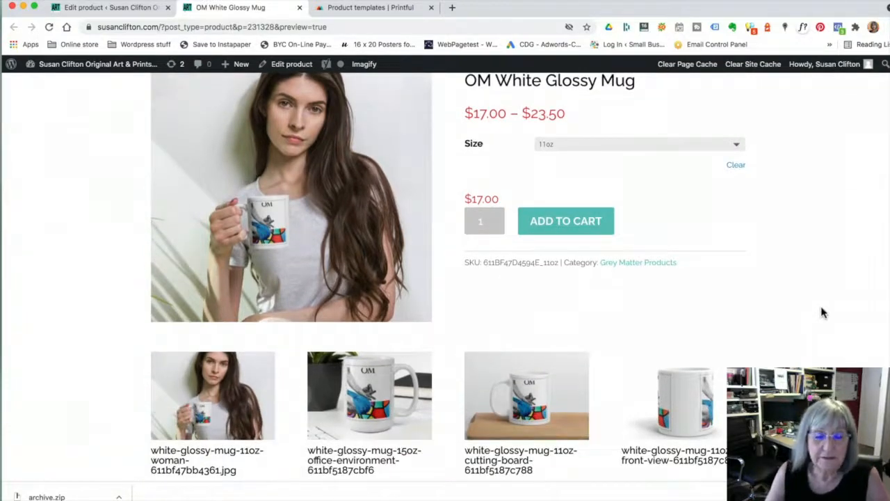
scroll(822, 312, down, 1)
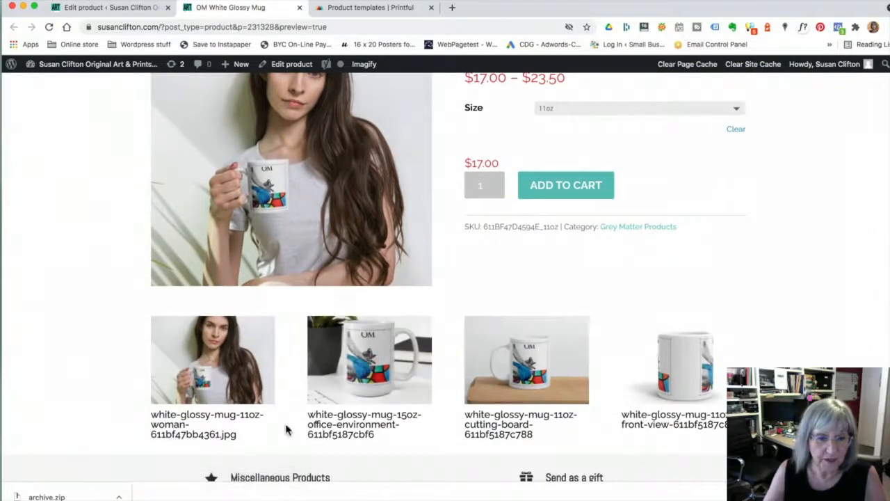
scroll(368, 425, down, 1)
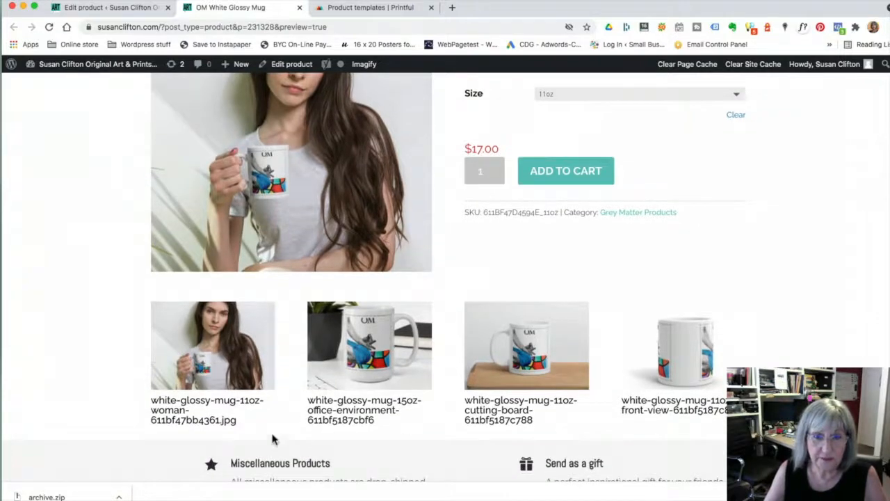
scroll(425, 433, down, 5)
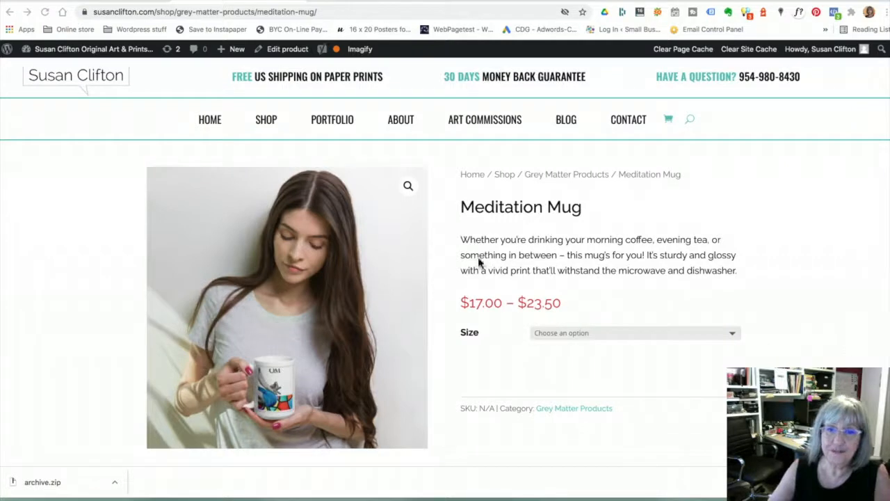
Step: Review the finished Meditation Mug page's short description, gallery image titles and overview section
drag(458, 242, 748, 270)
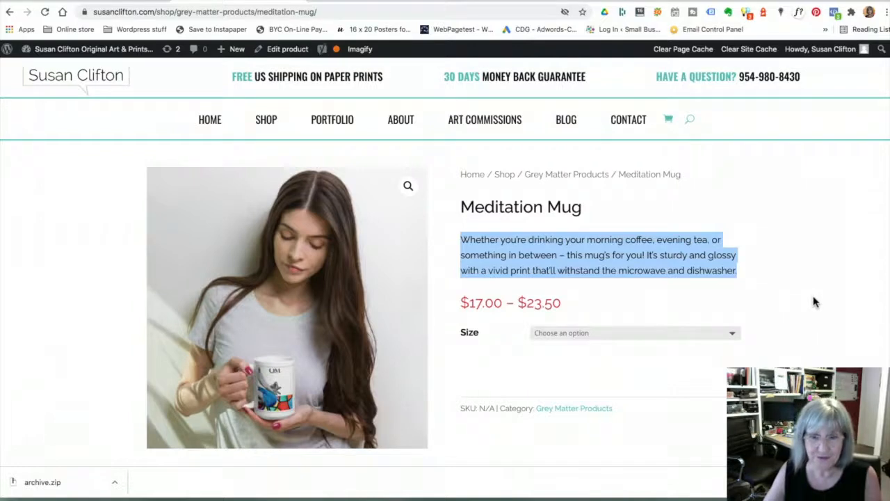
scroll(815, 302, down, 3)
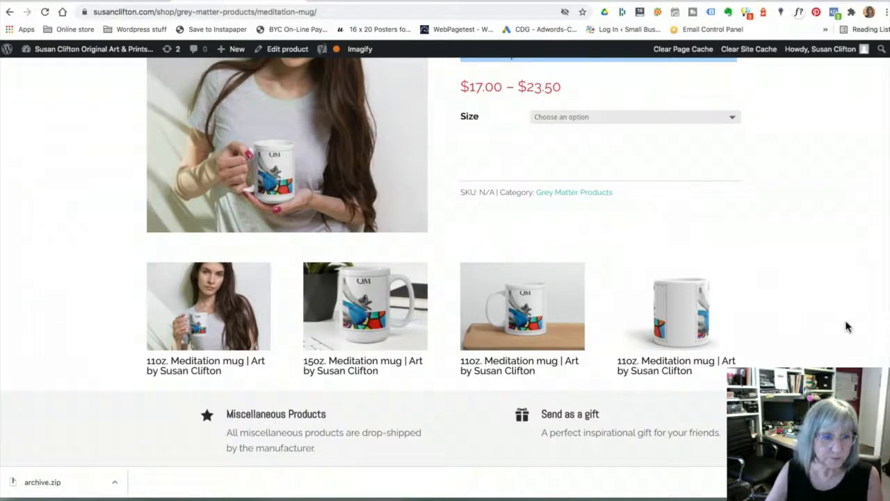
scroll(848, 324, down, 2)
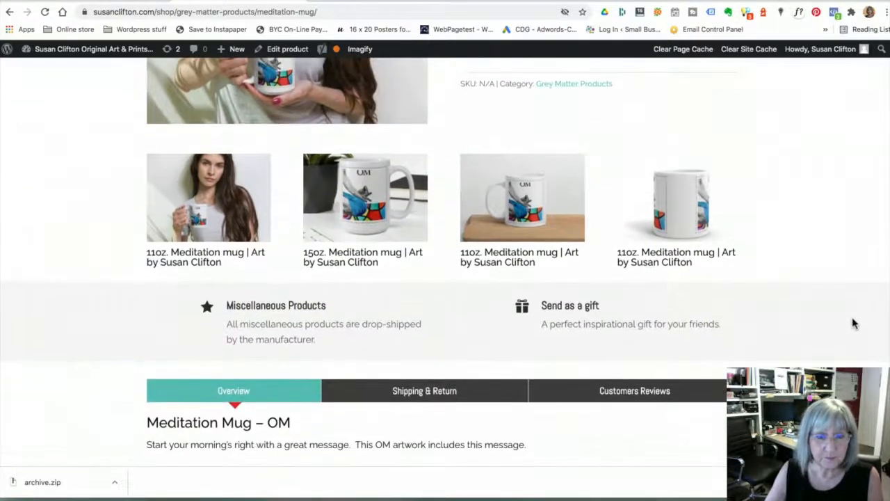
scroll(852, 324, down, 2)
scroll(853, 323, down, 2)
scroll(854, 323, down, 2)
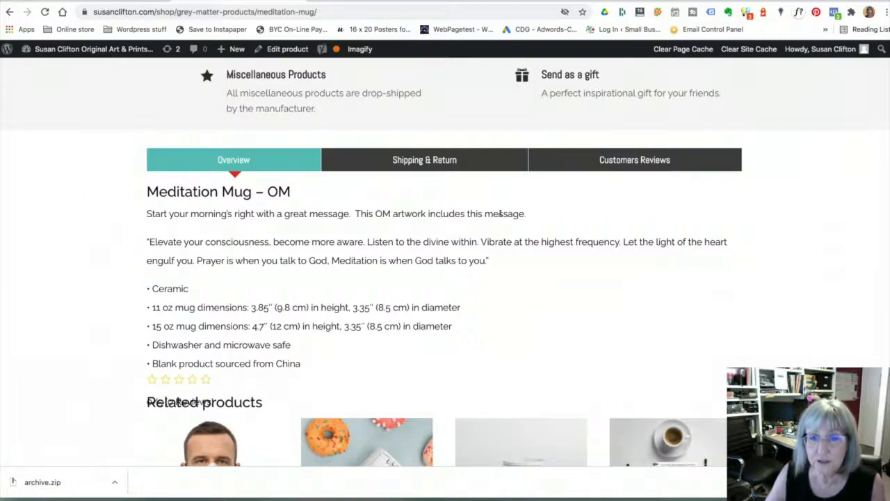
Step: Highlight the OM artwork quote and the bulleted mug specifications in the Meditation Mug overview to read them
drag(147, 239, 486, 262)
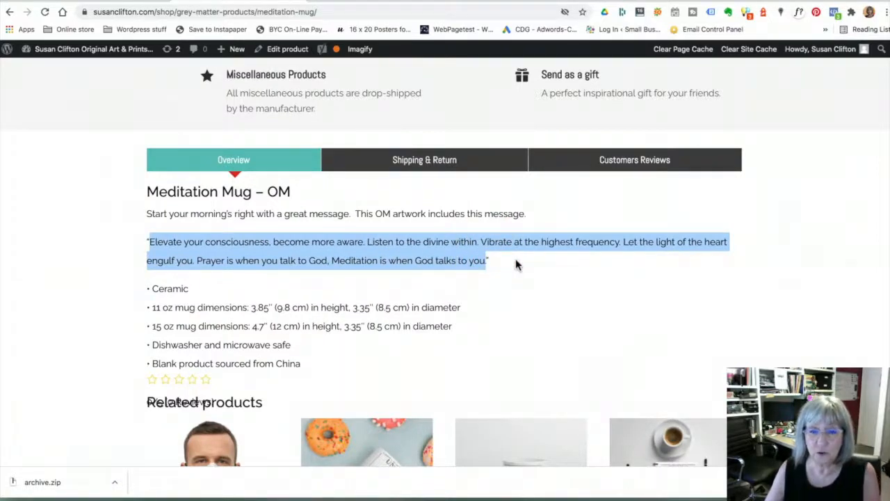
click(571, 274)
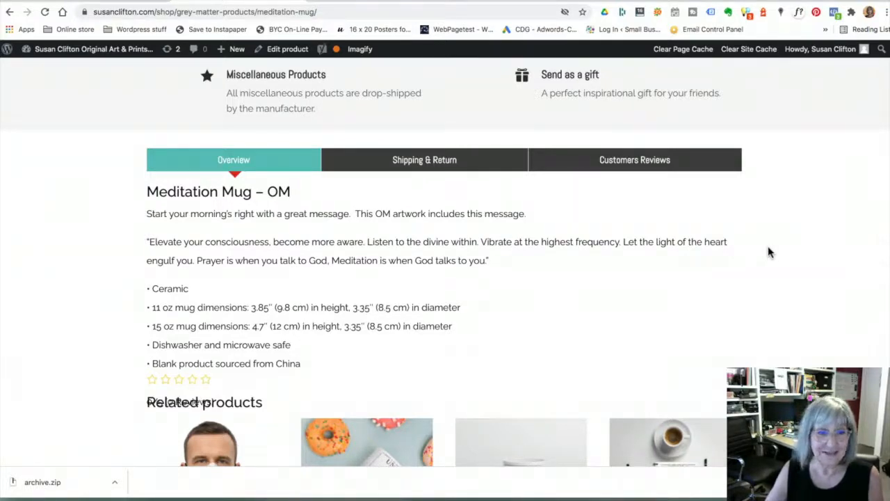
scroll(770, 252, down, 1)
drag(148, 240, 312, 306)
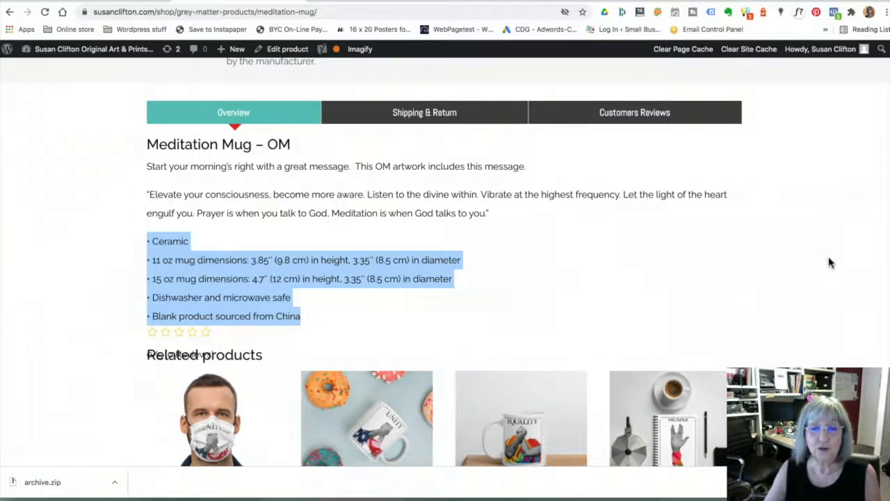
Step: Look over the related products below the Meditation Mug overview and return toward the product gallery
scroll(828, 262, down, 2)
scroll(828, 262, down, 2)
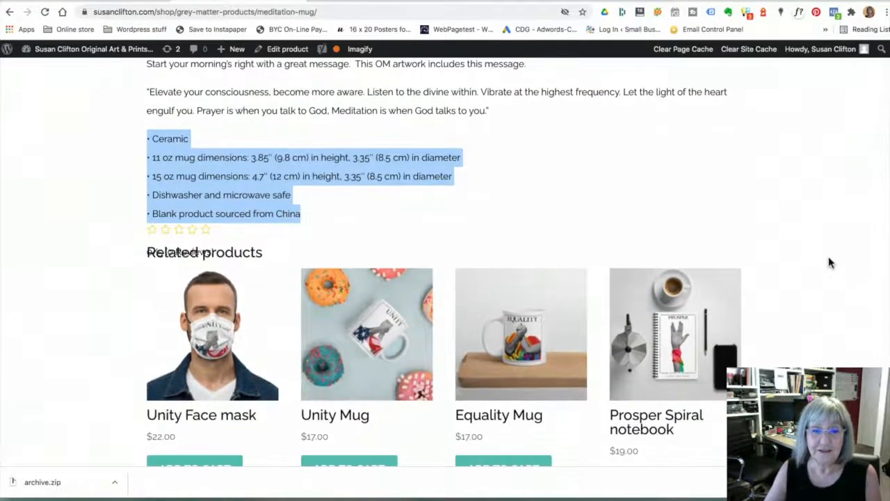
scroll(829, 262, down, 3)
scroll(828, 262, up, 5)
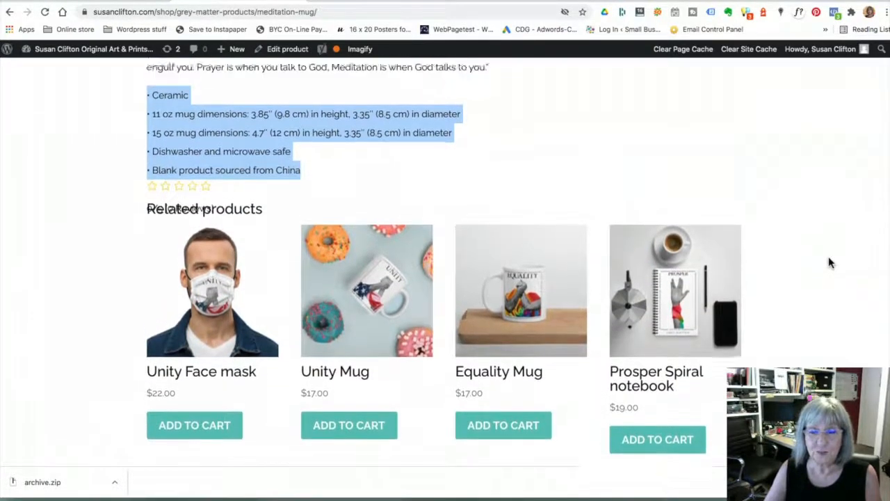
scroll(828, 262, up, 12)
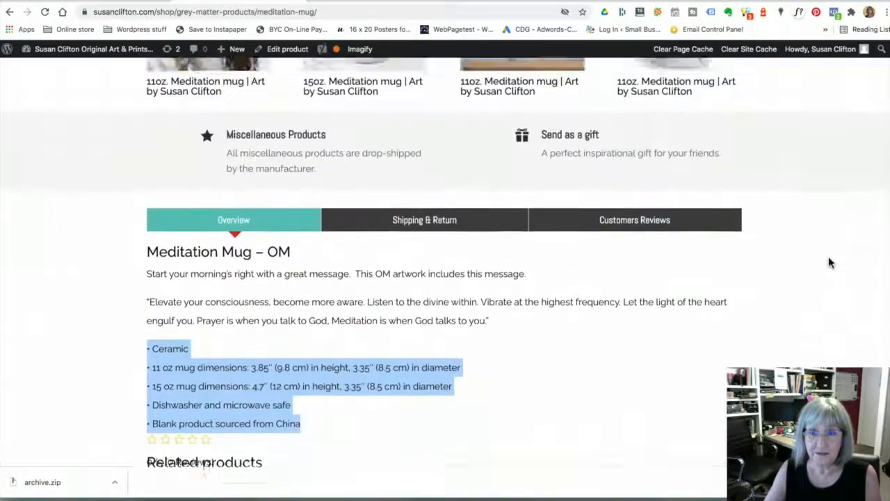